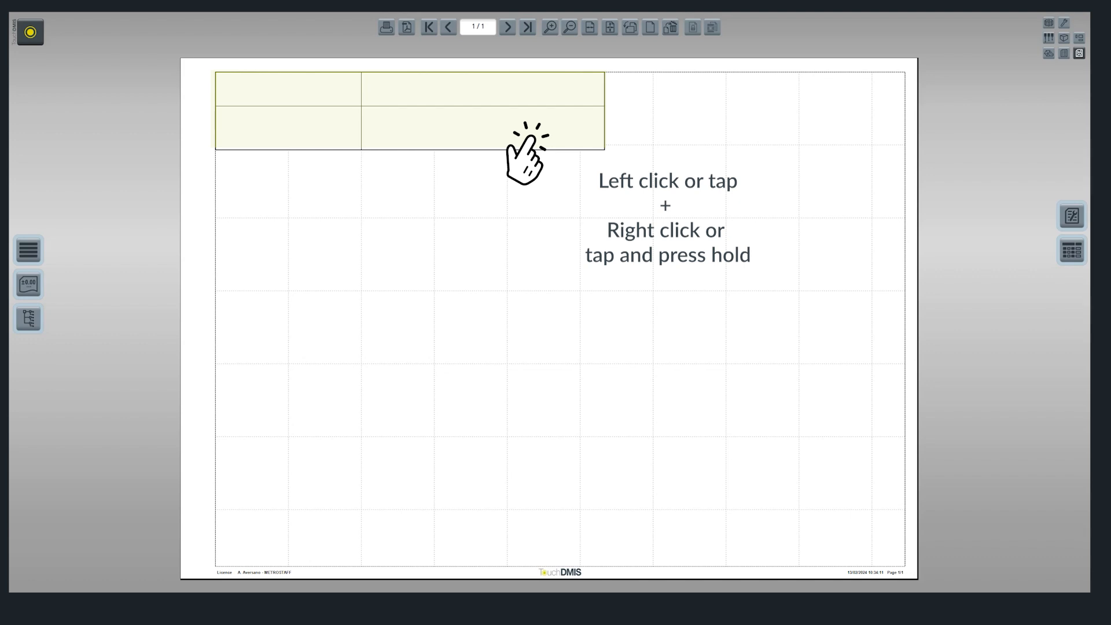
Select the blank header table on the report page and open it for editing.
{"action": "left_click", "coordinate": [555, 128]}
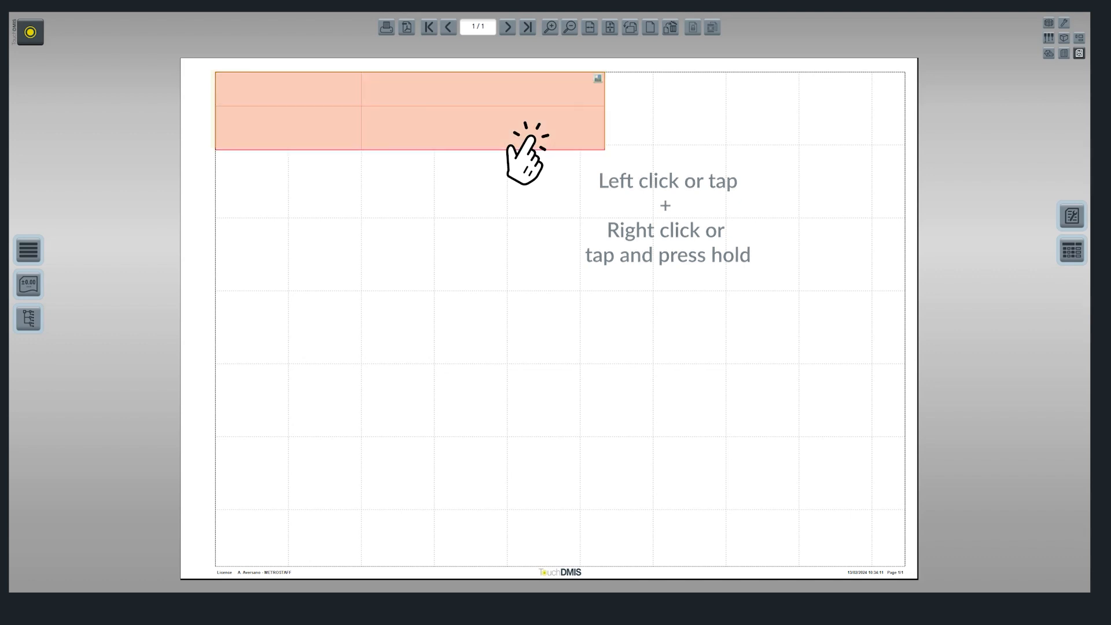
{"action": "right_click", "coordinate": [555, 128]}
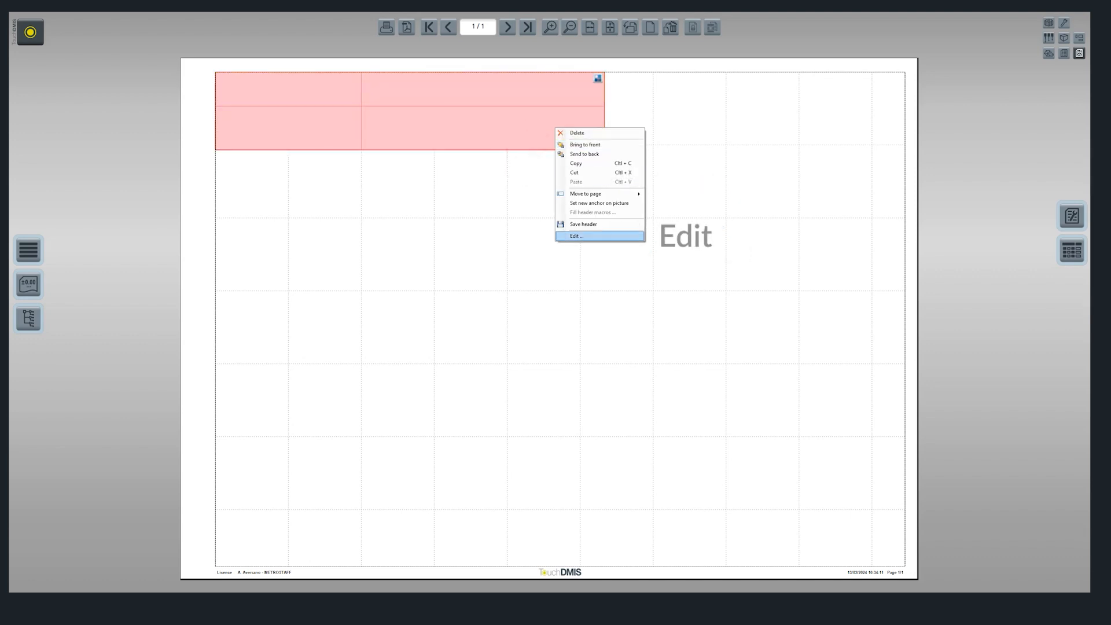
{"action": "left_click", "coordinate": [577, 237]}
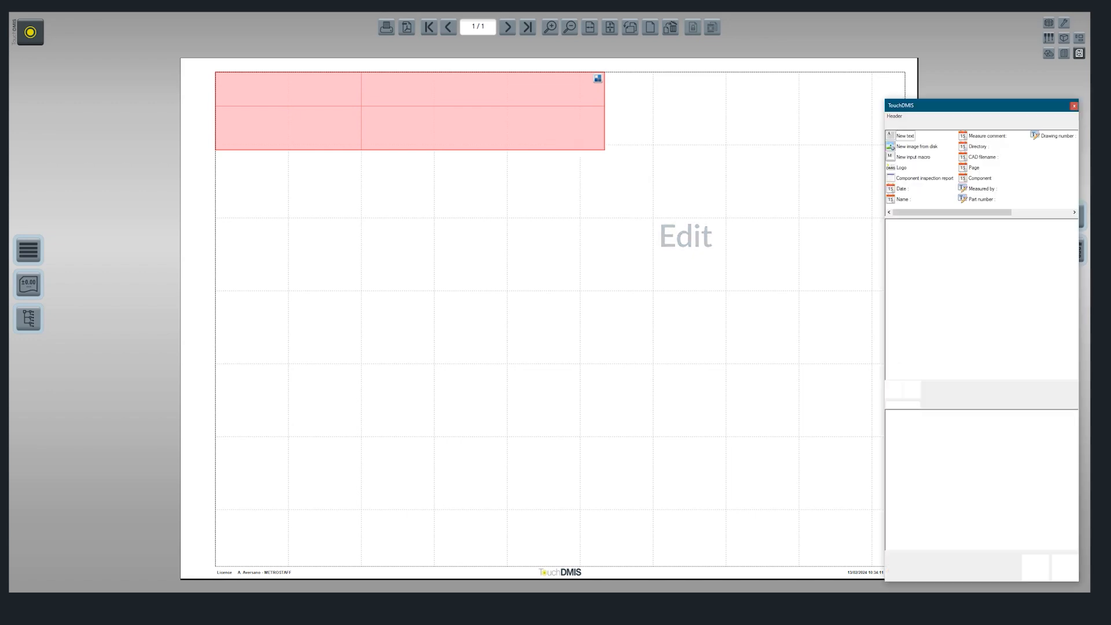
{"action": "left_click", "coordinate": [612, 132]}
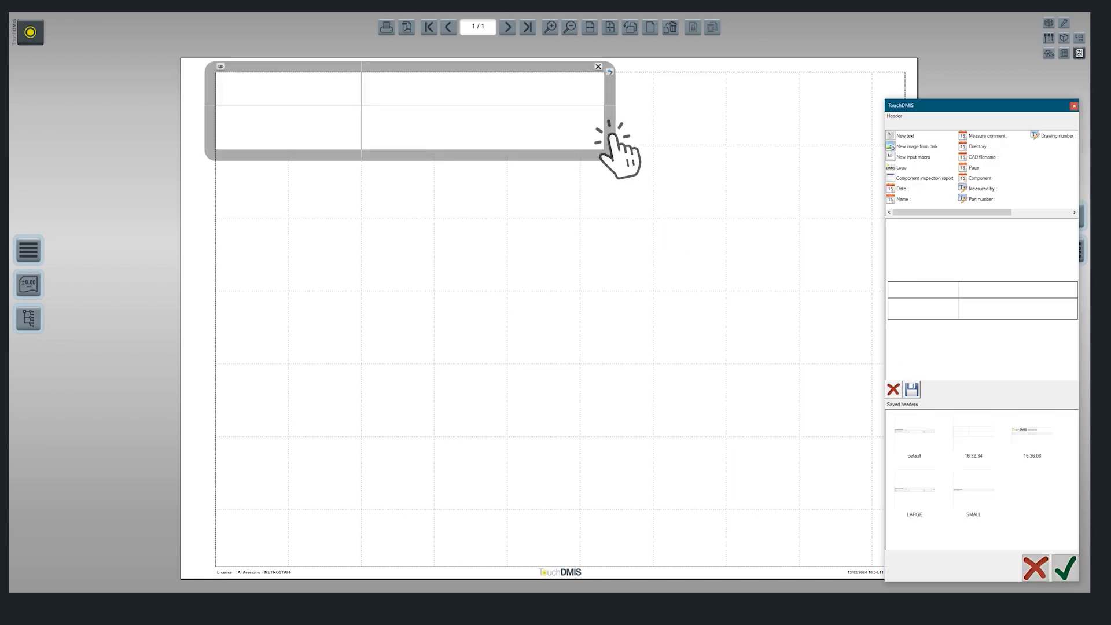
Widen the header table to the right page margin and extend its height to the second grid line.
{"action": "left_click_drag", "start_coordinate": [611, 134], "coordinate": [884, 135]}
{"action": "left_click", "coordinate": [354, 161]}
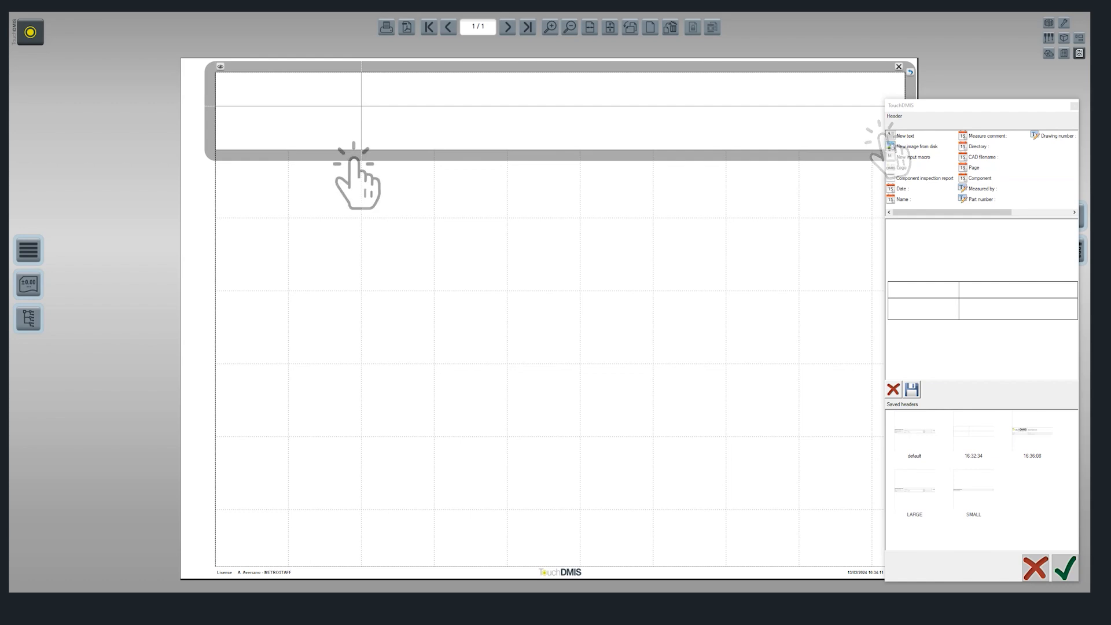
{"action": "left_click_drag", "start_coordinate": [354, 160], "coordinate": [354, 226]}
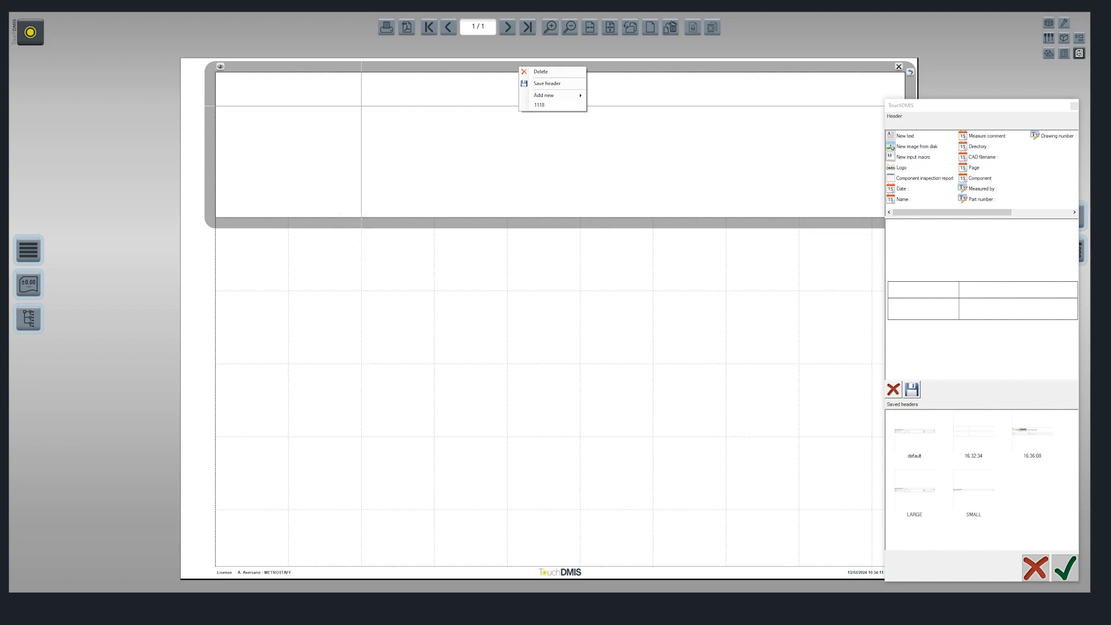
Define the header table's layout as 6 rows and 4 columns.
{"action": "right_click", "coordinate": [507, 64]}
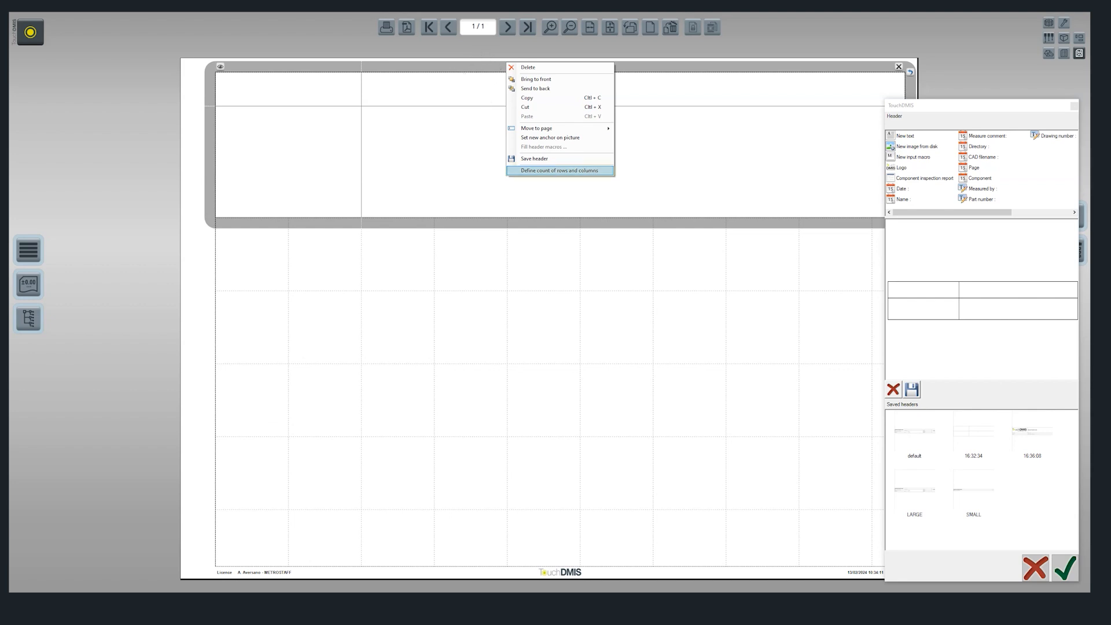
{"action": "key", "text": "Return"}
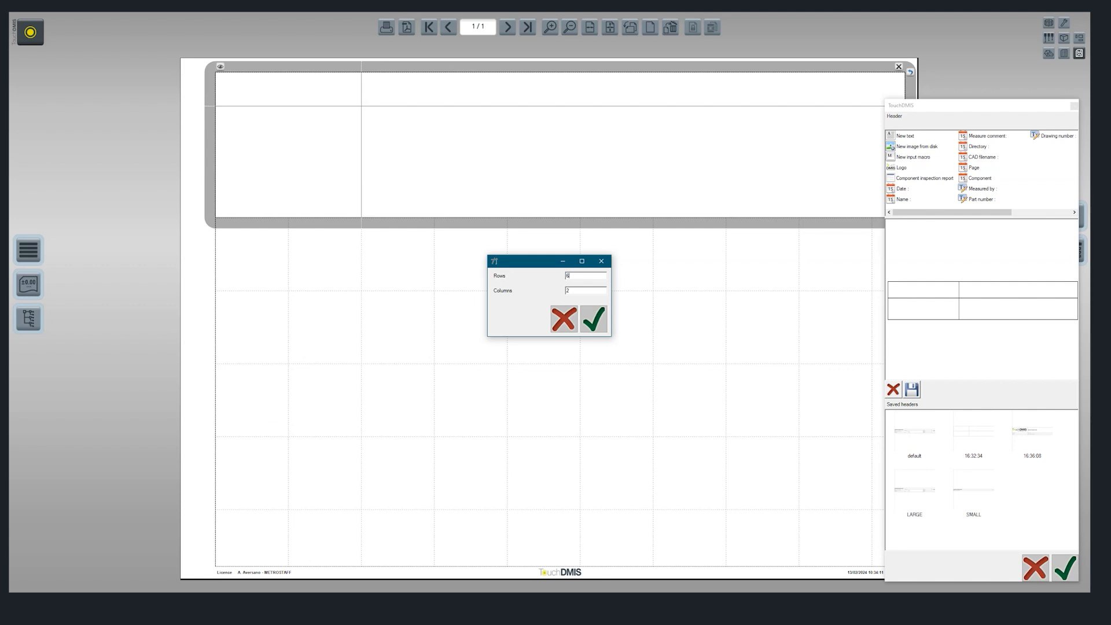
{"action": "key", "text": "Return"}
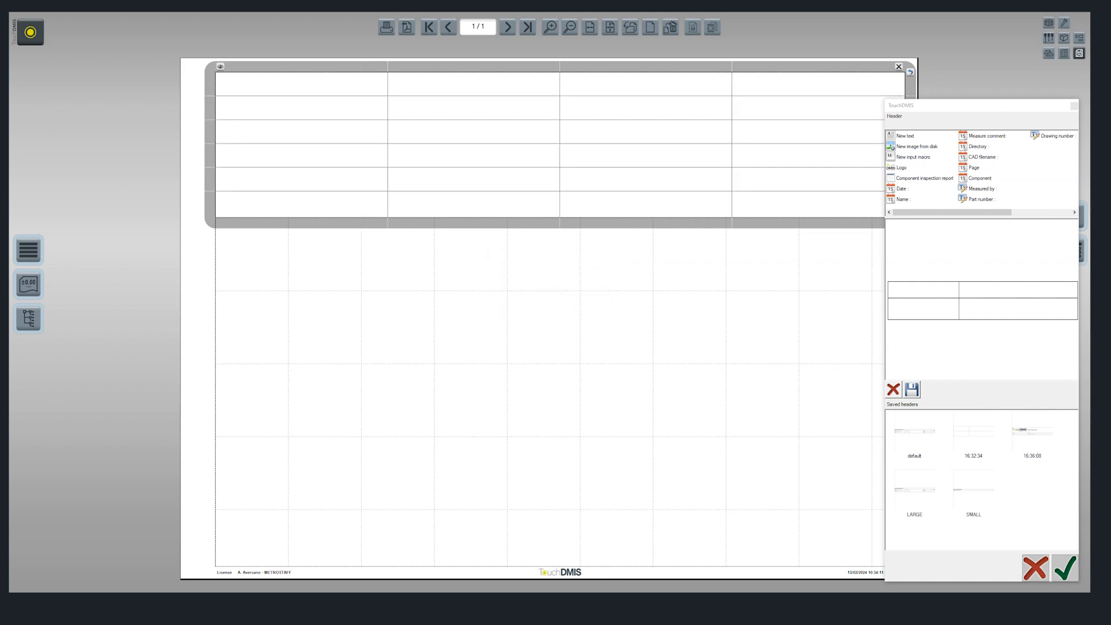
Add a new column in front of the header table's first column.
{"action": "right_click", "coordinate": [291, 63]}
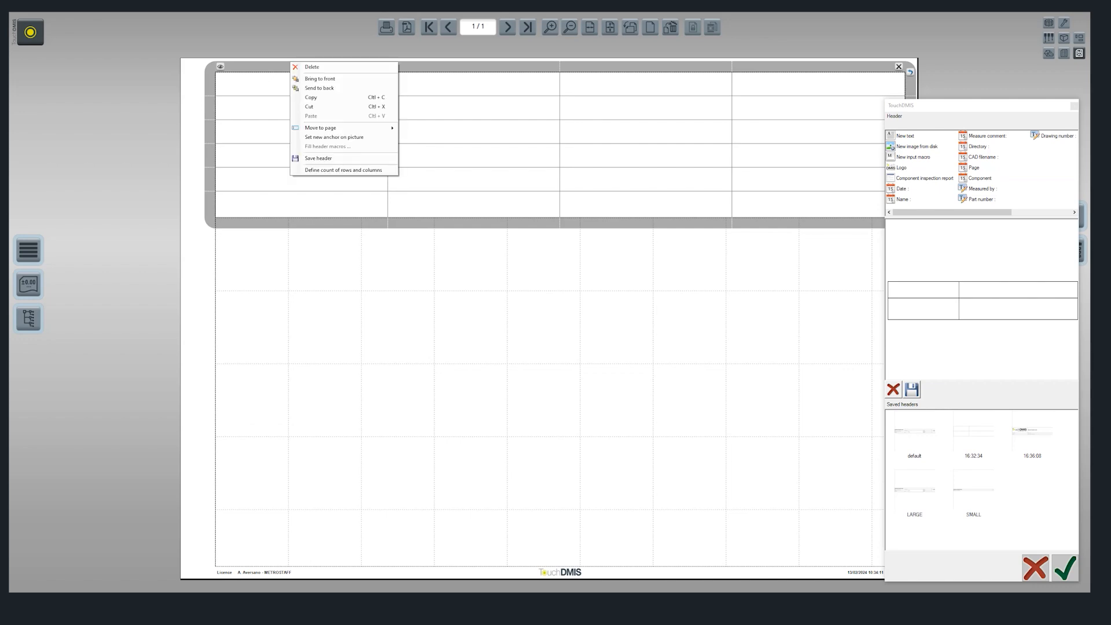
{"action": "right_click", "coordinate": [283, 63]}
{"action": "mouse_move", "coordinate": [318, 94]}
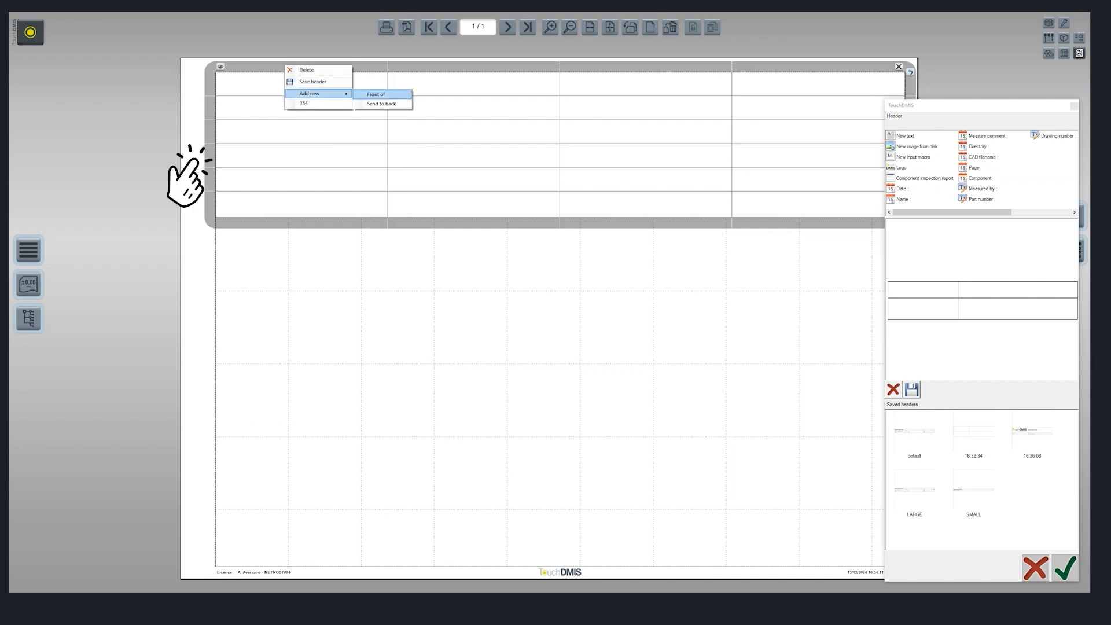
{"action": "left_click", "coordinate": [378, 95]}
Add a new row in front of the header table's fourth row.
{"action": "right_click", "coordinate": [210, 154]}
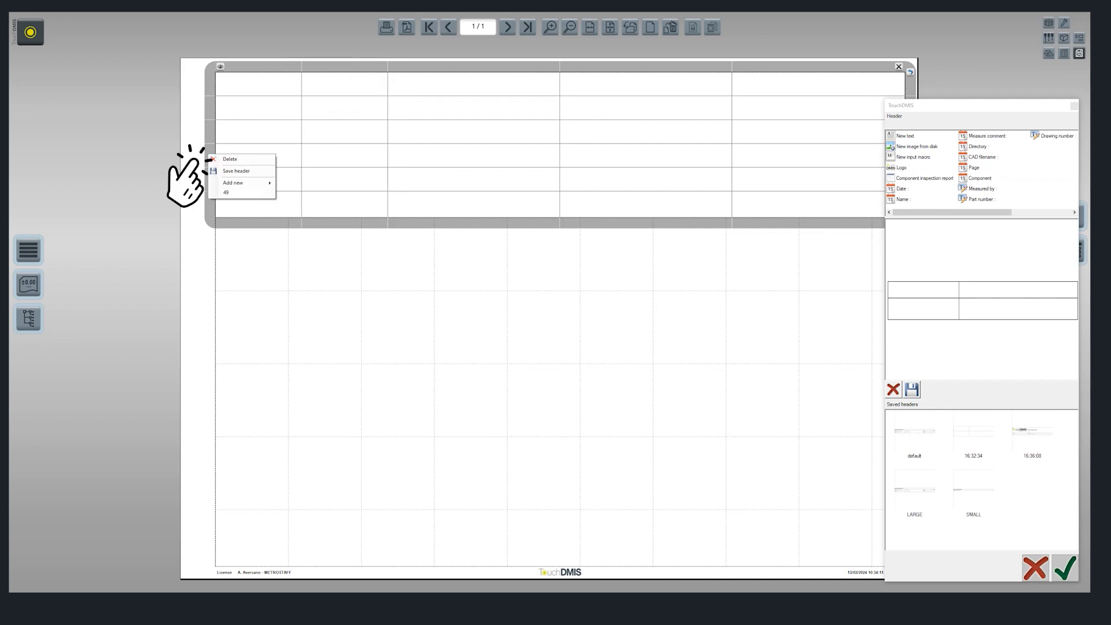
{"action": "mouse_move", "coordinate": [232, 183]}
{"action": "left_click", "coordinate": [303, 184]}
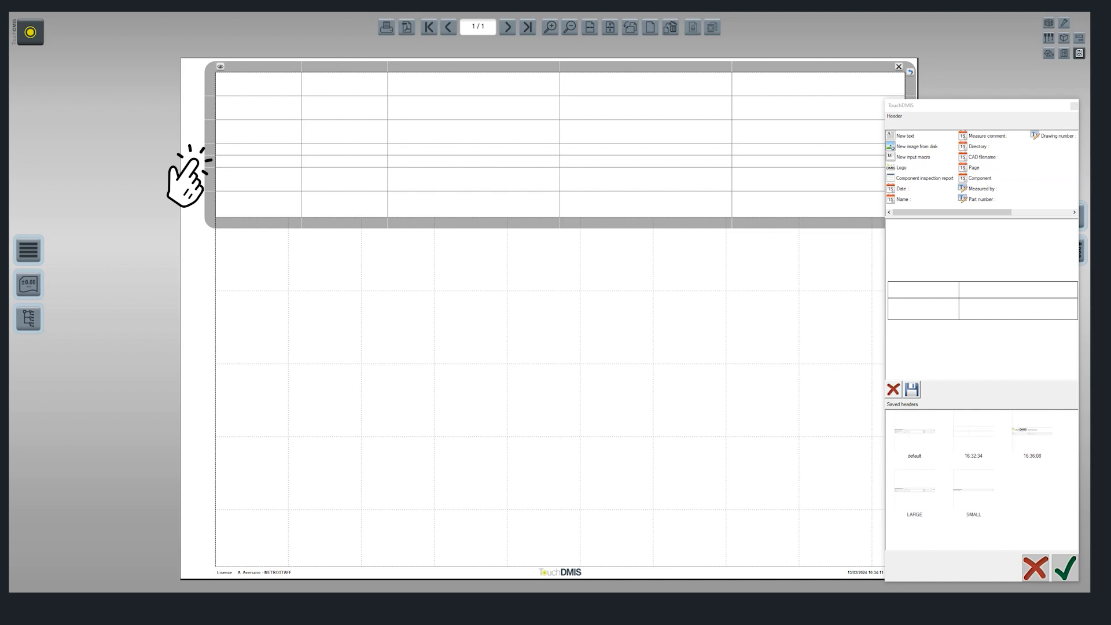
Set the height of the header table's fifth row to 70.
{"action": "right_click", "coordinate": [210, 160]}
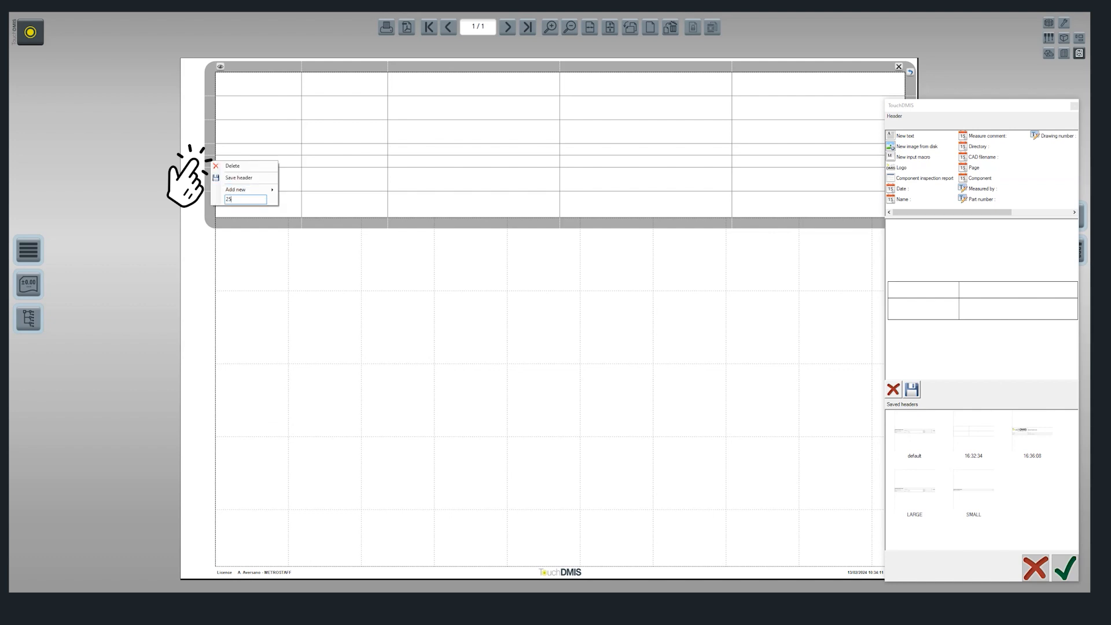
{"action": "key", "text": "BackSpace"}
{"action": "key", "text": "BackSpace"}
{"action": "type", "text": "70"}
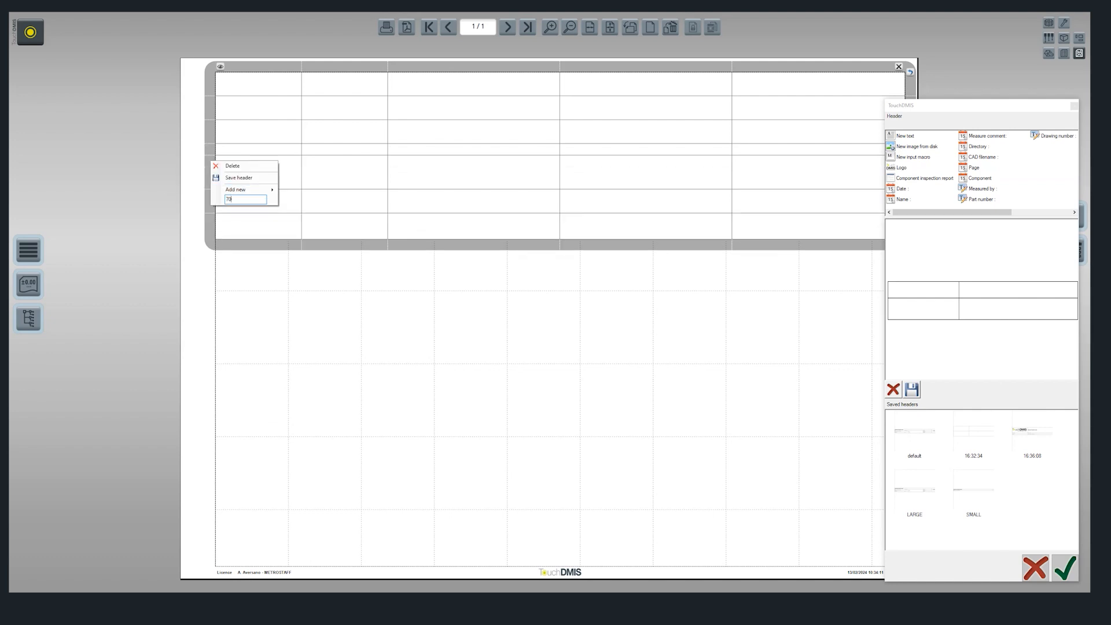
{"action": "key", "text": "Return"}
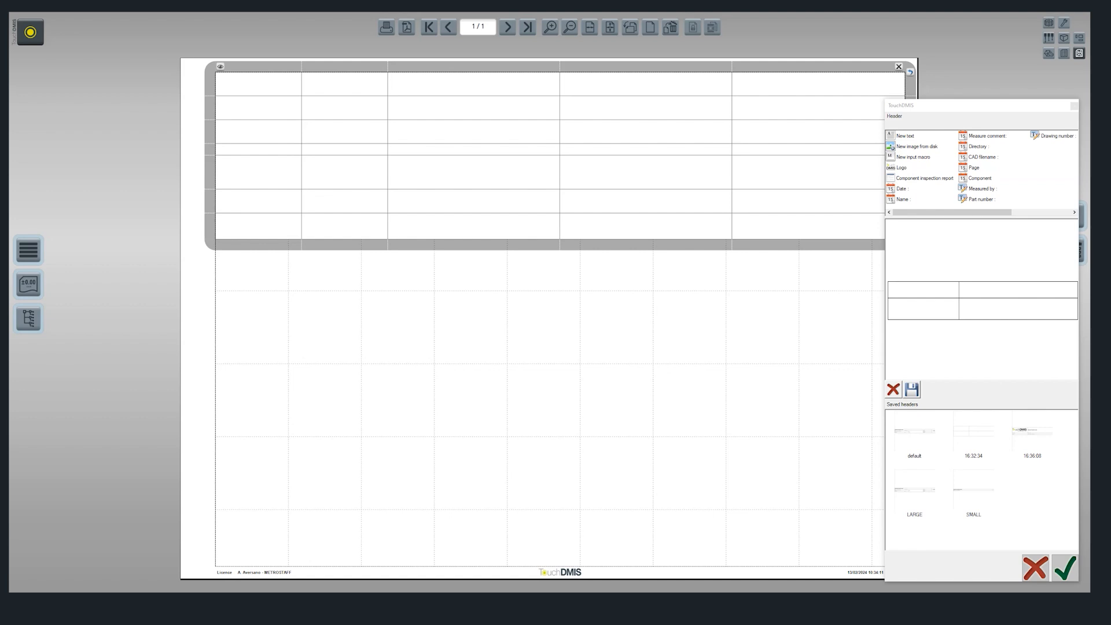
Set the width of the header table's third column to 150.
{"action": "right_click", "coordinate": [458, 70]}
{"action": "type", "text": "150"}
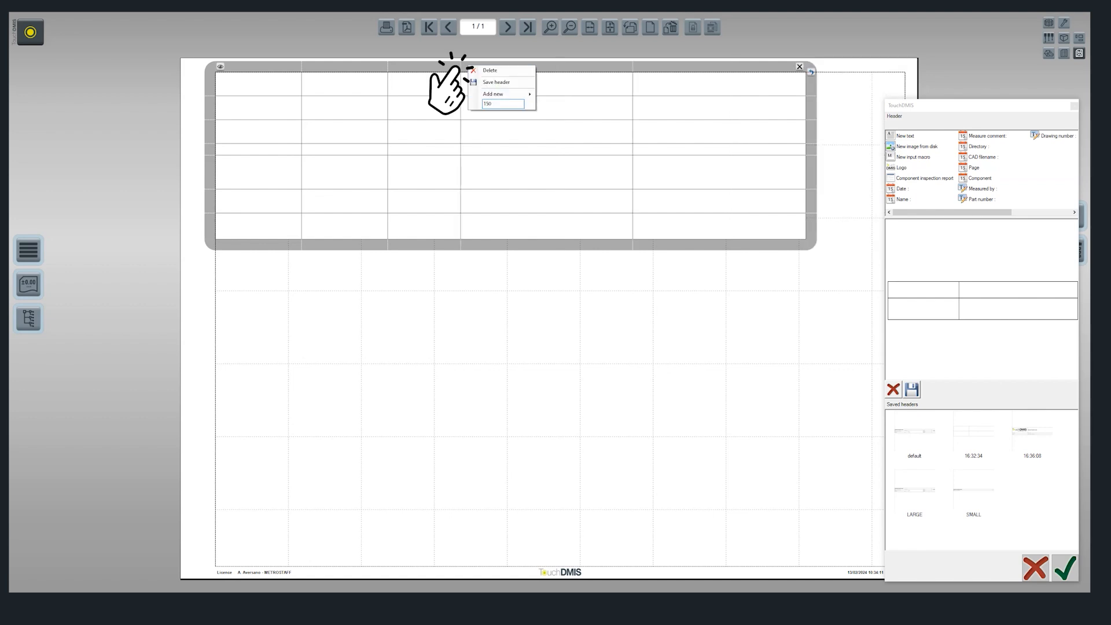
{"action": "key", "text": "Return"}
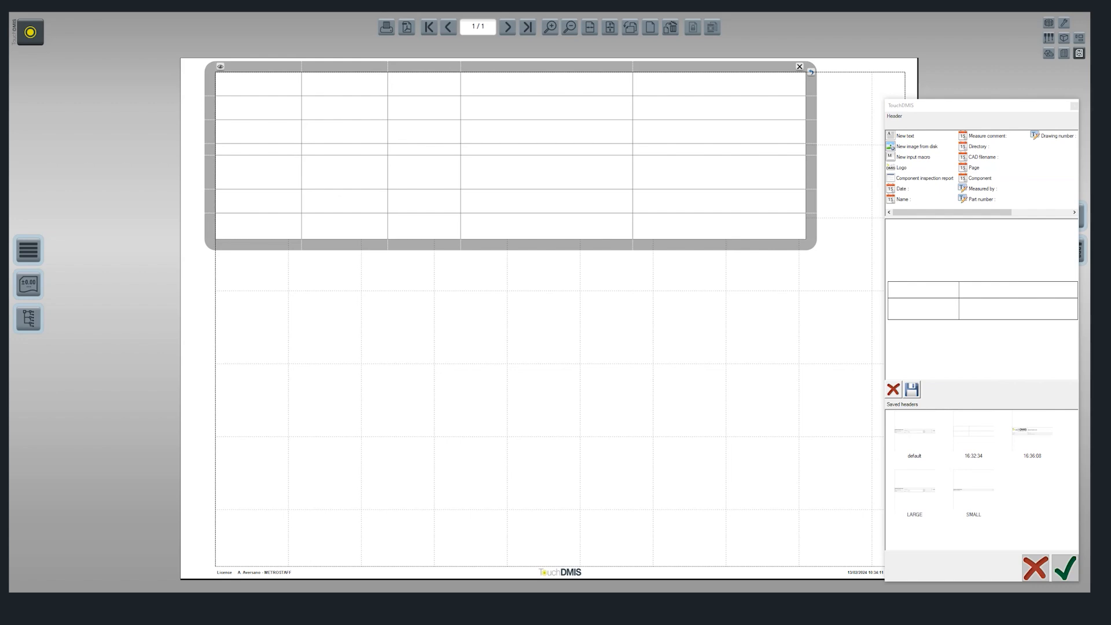
Select the last cell of the second row, stretch it to the right page margin and move its left border outward.
{"action": "left_click", "coordinate": [720, 108]}
{"action": "left_click_drag", "start_coordinate": [811, 108], "coordinate": [912, 109]}
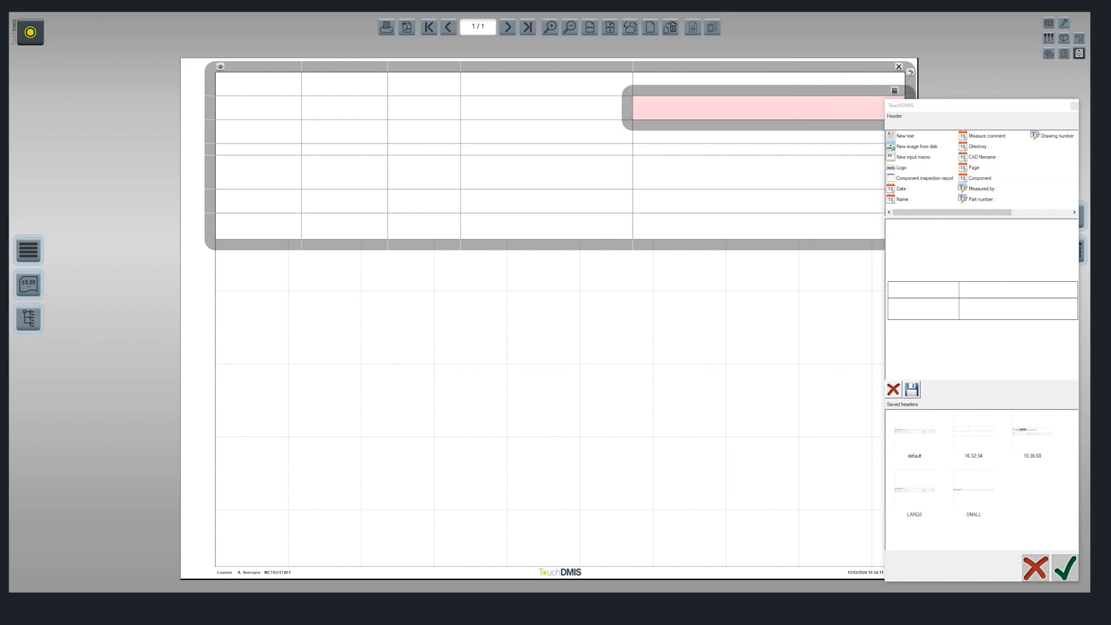
{"action": "left_click_drag", "start_coordinate": [631, 109], "coordinate": [533, 139]}
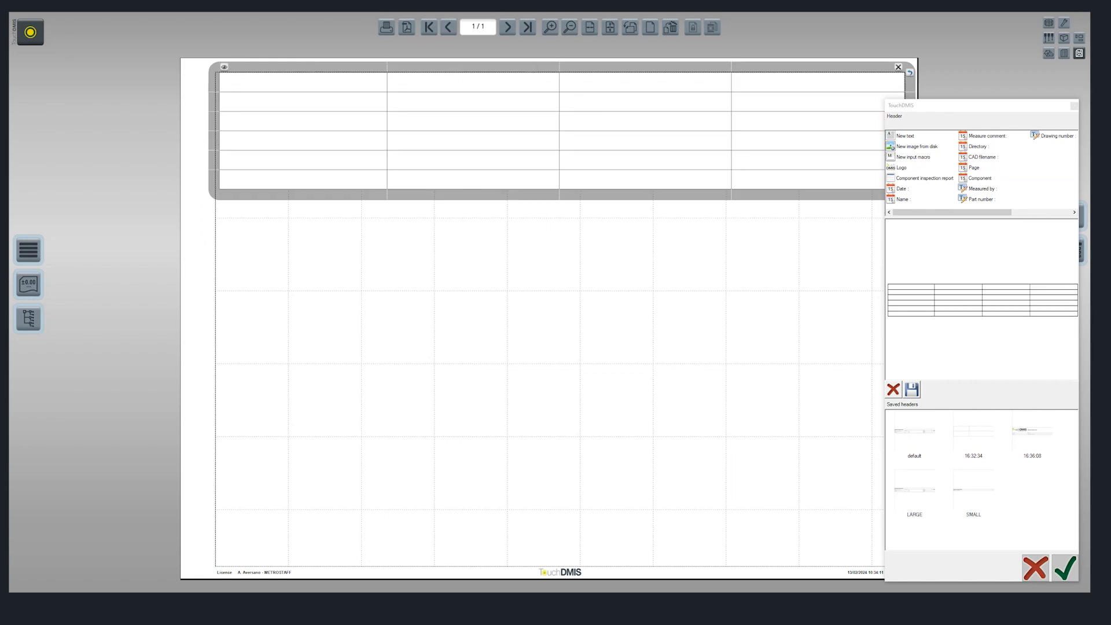
Merge the first cell of the header's top row with its neighbours across all four columns.
{"action": "left_click", "coordinate": [304, 82]}
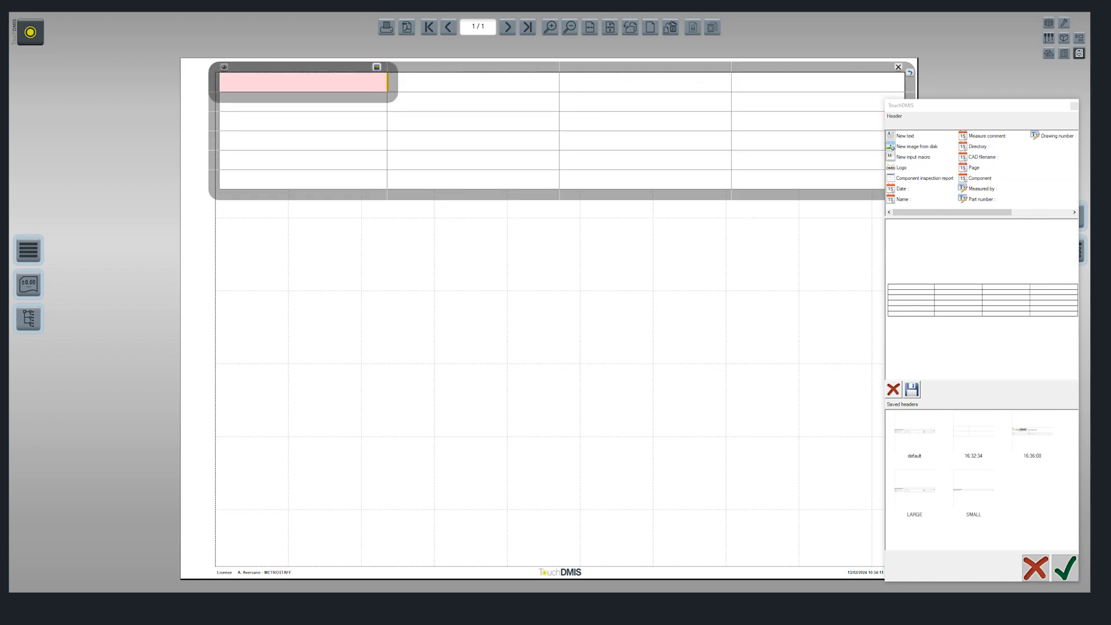
{"action": "left_click", "coordinate": [388, 82]}
{"action": "left_click", "coordinate": [377, 80]}
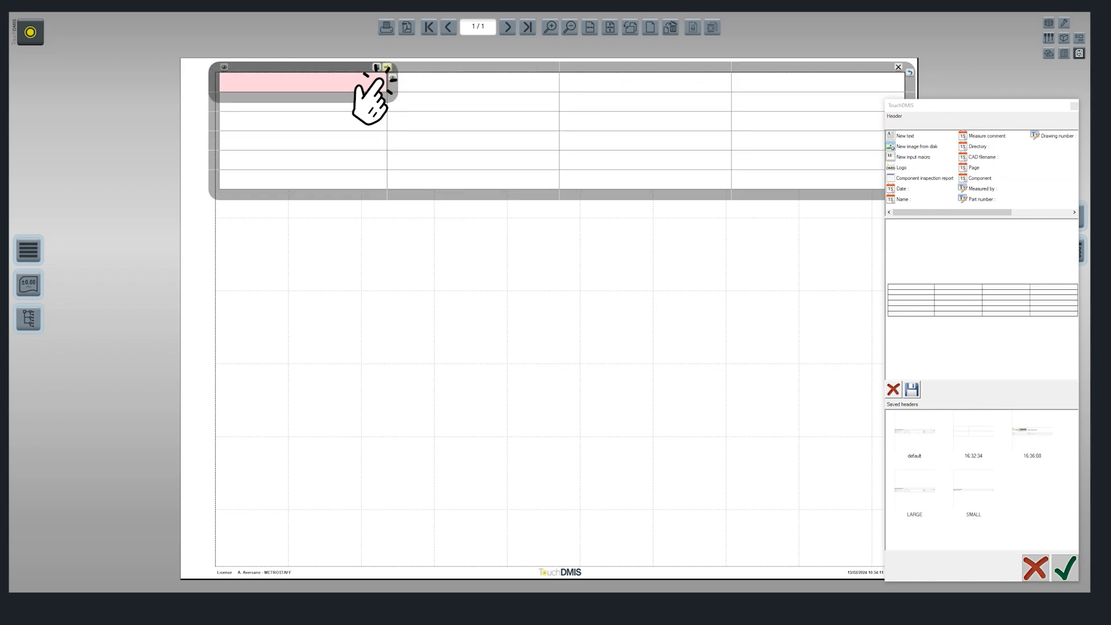
{"action": "left_click", "coordinate": [388, 68]}
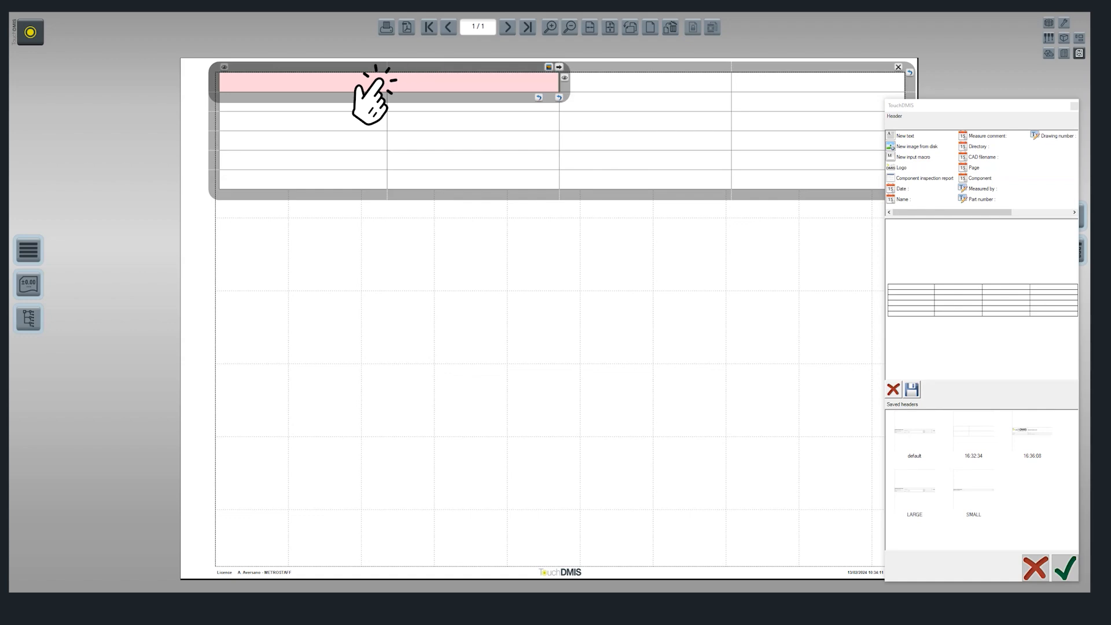
{"action": "left_click", "coordinate": [561, 68]}
{"action": "left_click", "coordinate": [733, 68]}
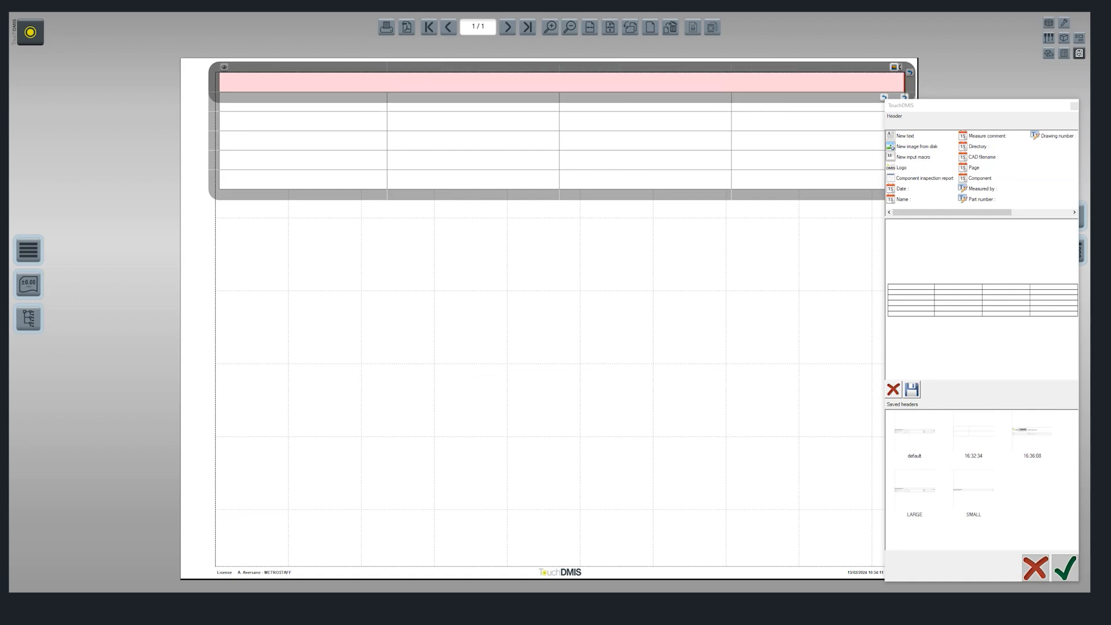
Narrow the header table from its right border and split the merged top-row cell back into separate cells.
{"action": "left_click_drag", "start_coordinate": [905, 83], "coordinate": [874, 82]}
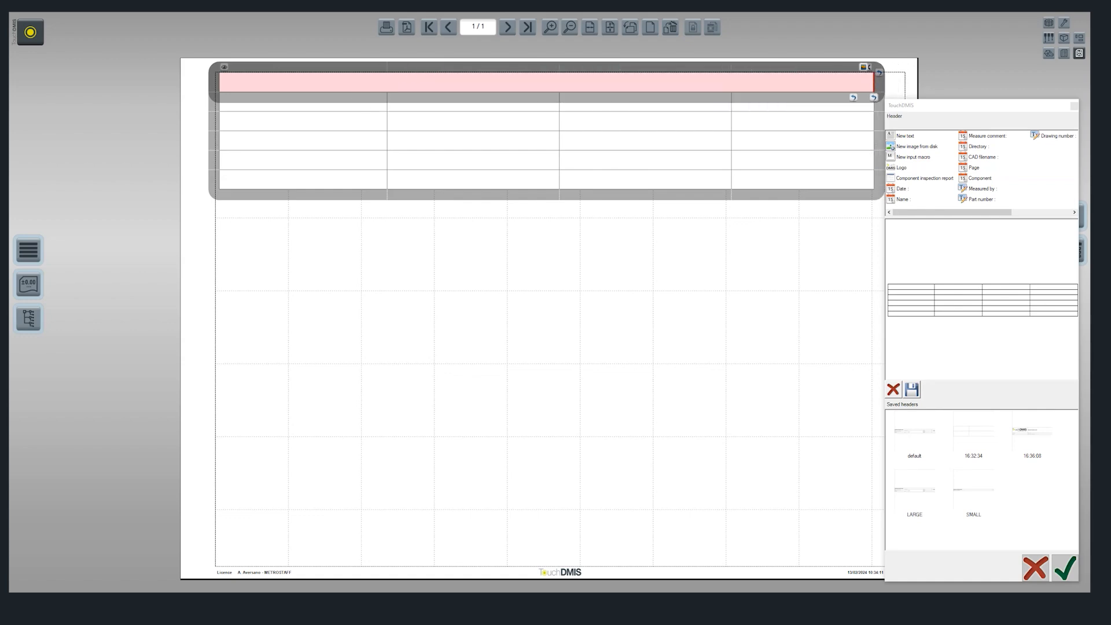
{"action": "left_click", "coordinate": [875, 97]}
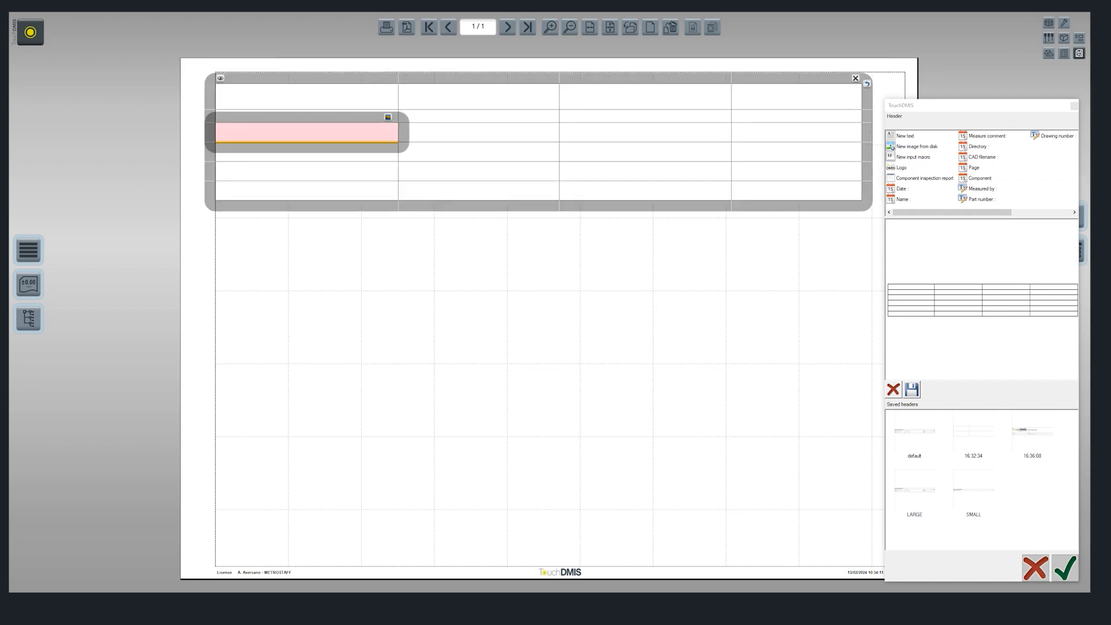
Toggle the visibility of the bottom border of the first cell in the third row.
{"action": "left_click", "coordinate": [220, 148]}
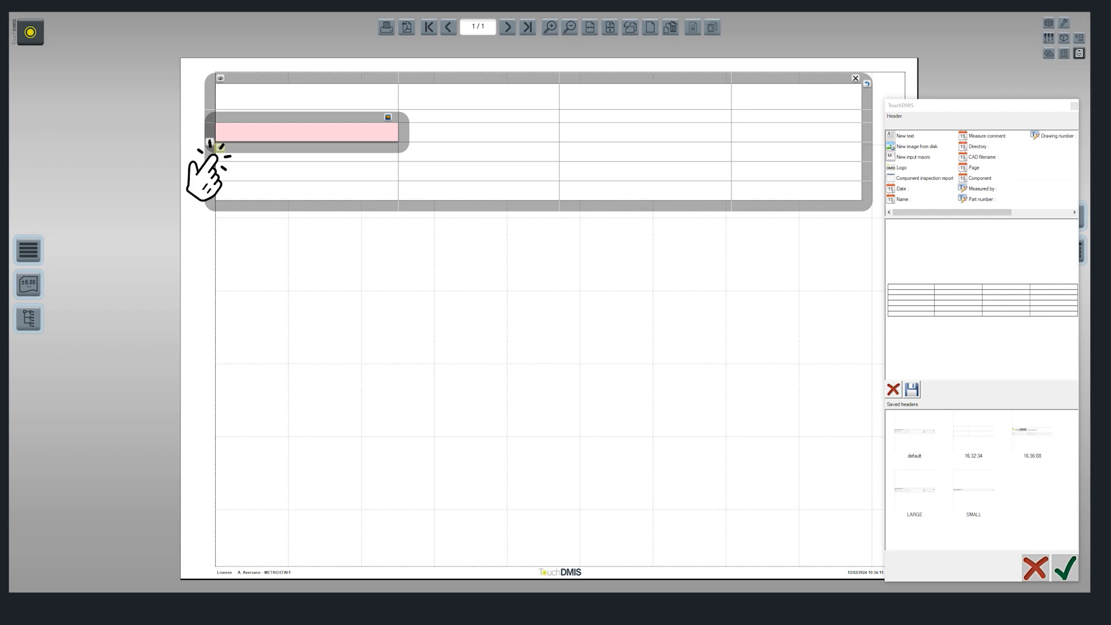
{"action": "left_click", "coordinate": [220, 148]}
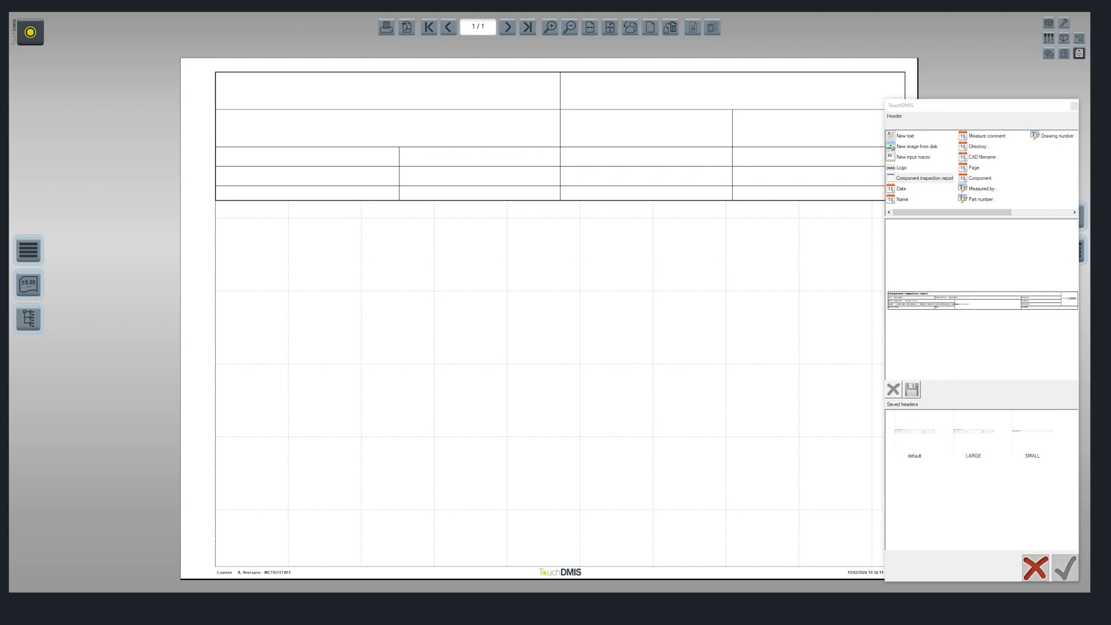
Insert the predefined "Component inspection report" text into the large first cell of the header's top row.
{"action": "left_click", "coordinate": [388, 91]}
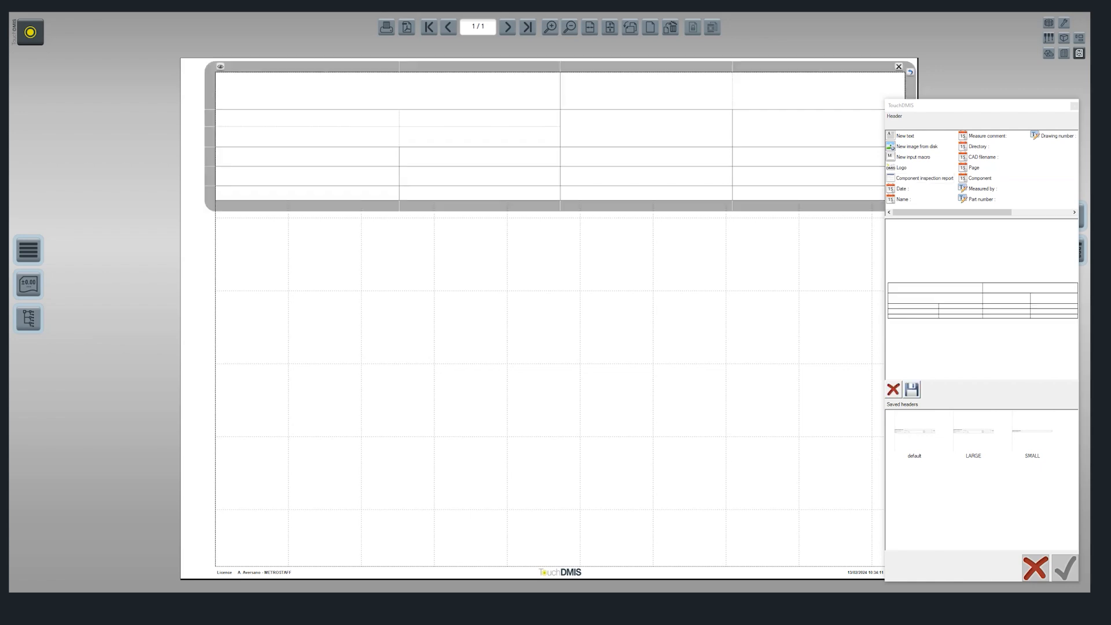
{"action": "left_click", "coordinate": [388, 91]}
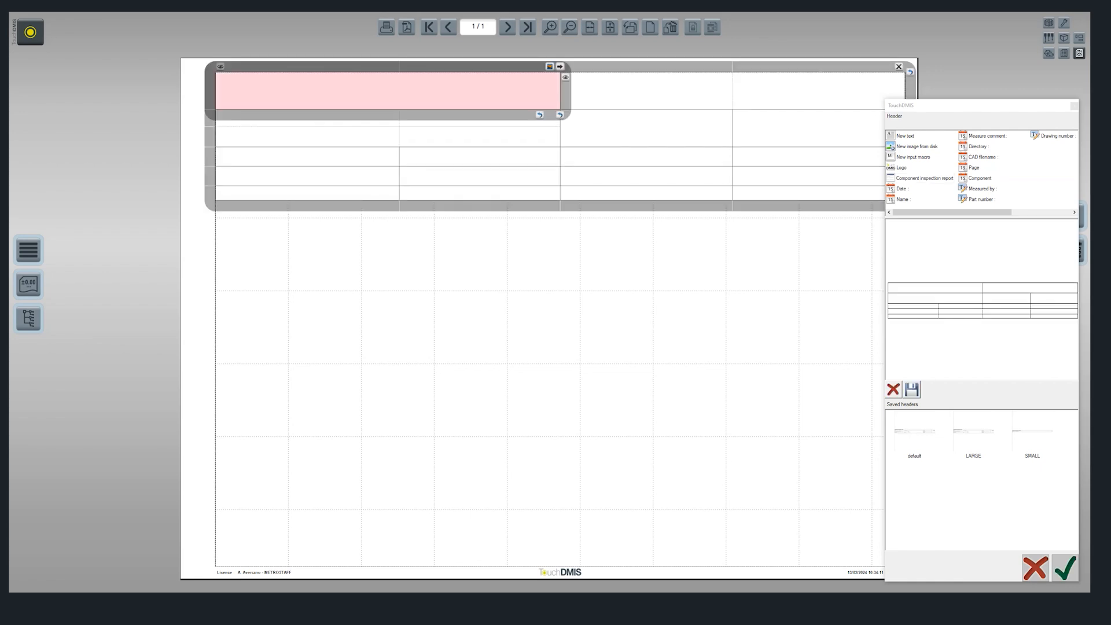
{"action": "left_click", "coordinate": [924, 179]}
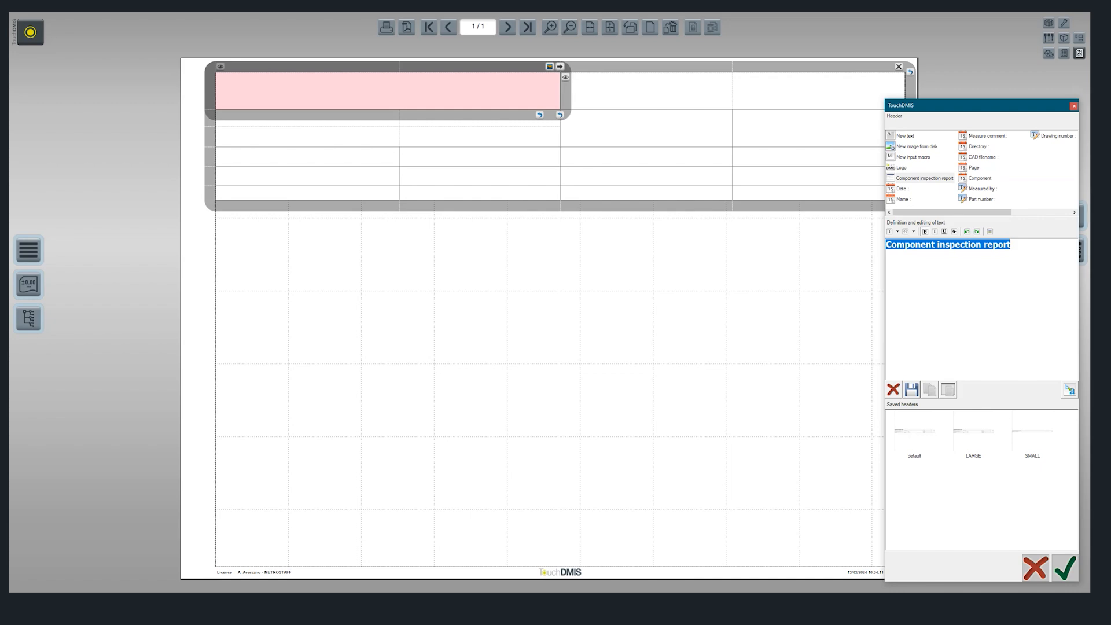
{"action": "left_click", "coordinate": [1065, 569]}
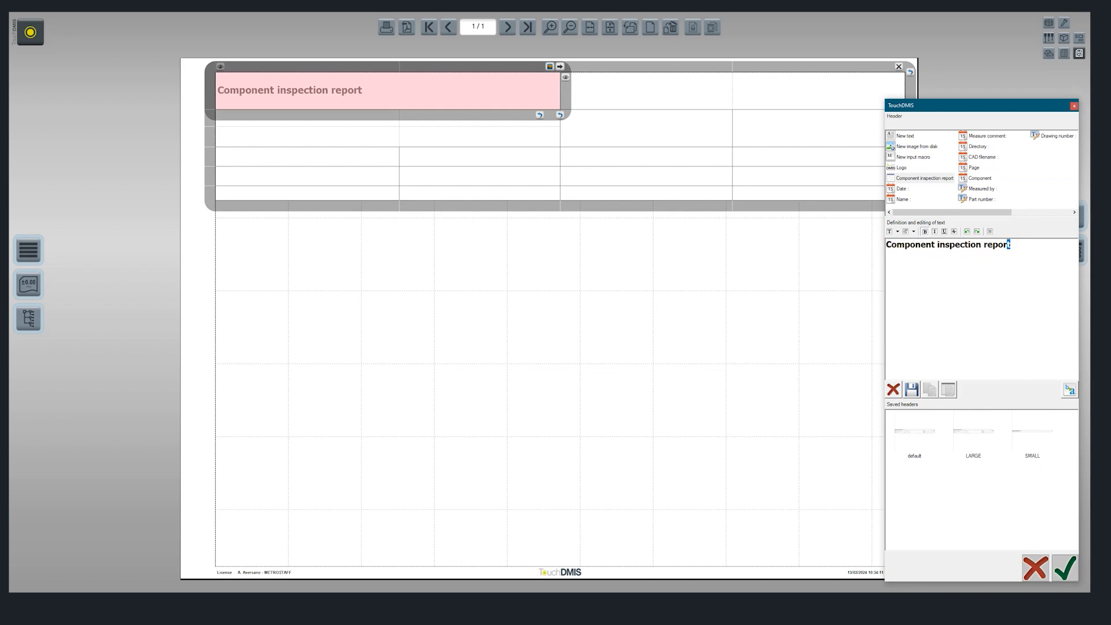
Reopen the header for editing and merge the first cell of the second row with the cell beneath it.
{"action": "left_click", "coordinate": [446, 137]}
{"action": "left_click", "coordinate": [347, 119]}
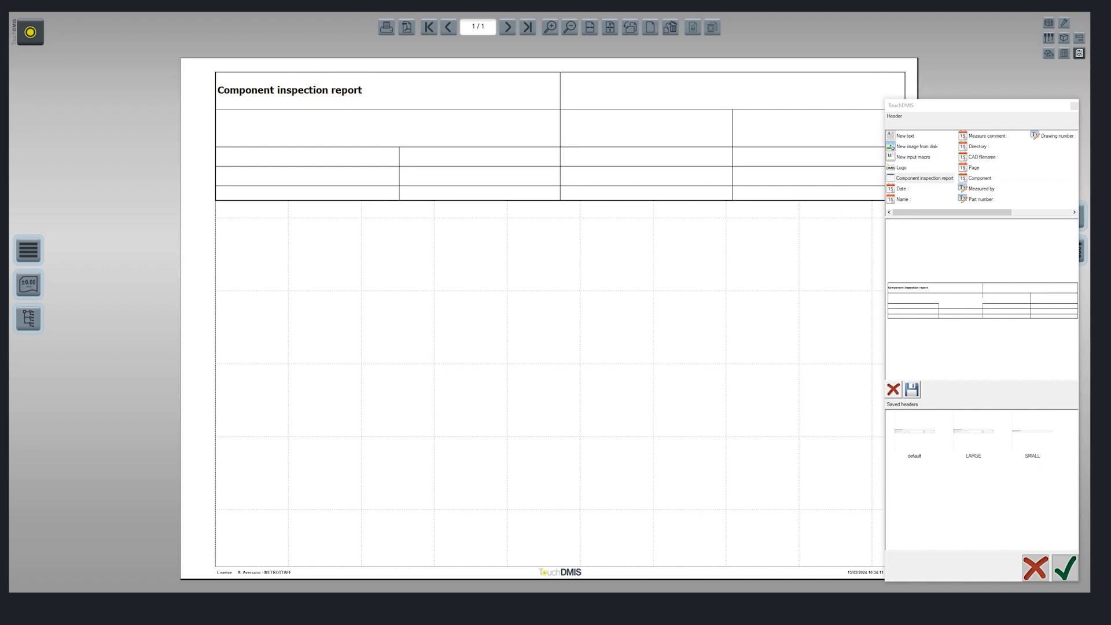
{"action": "right_click", "coordinate": [355, 121]}
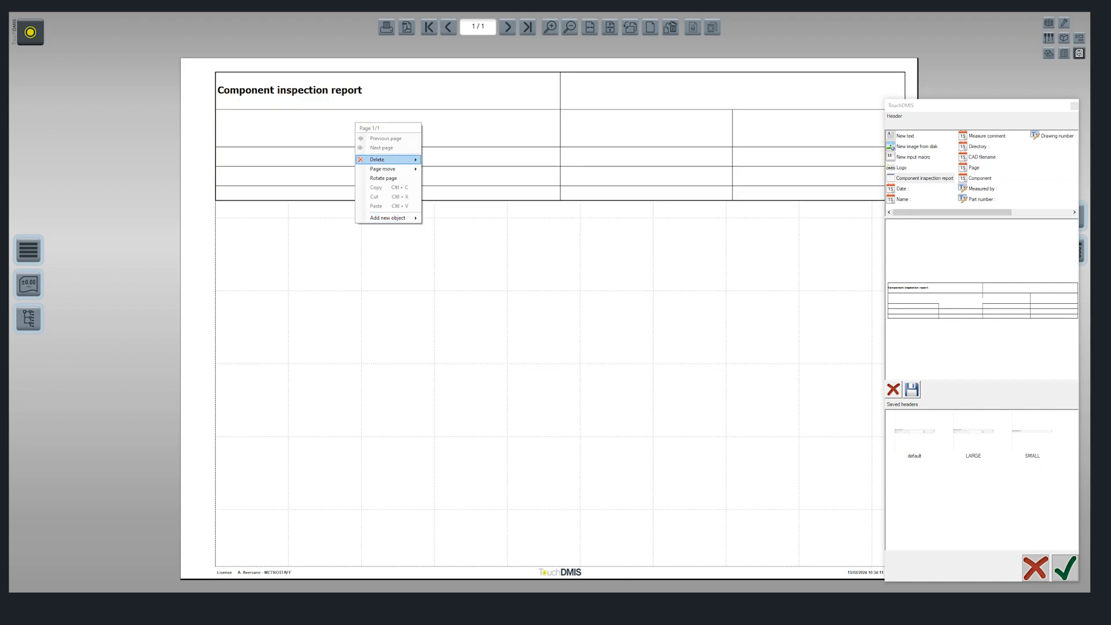
{"action": "right_click", "coordinate": [340, 131]}
{"action": "left_click", "coordinate": [360, 238]}
{"action": "left_click", "coordinate": [341, 119]}
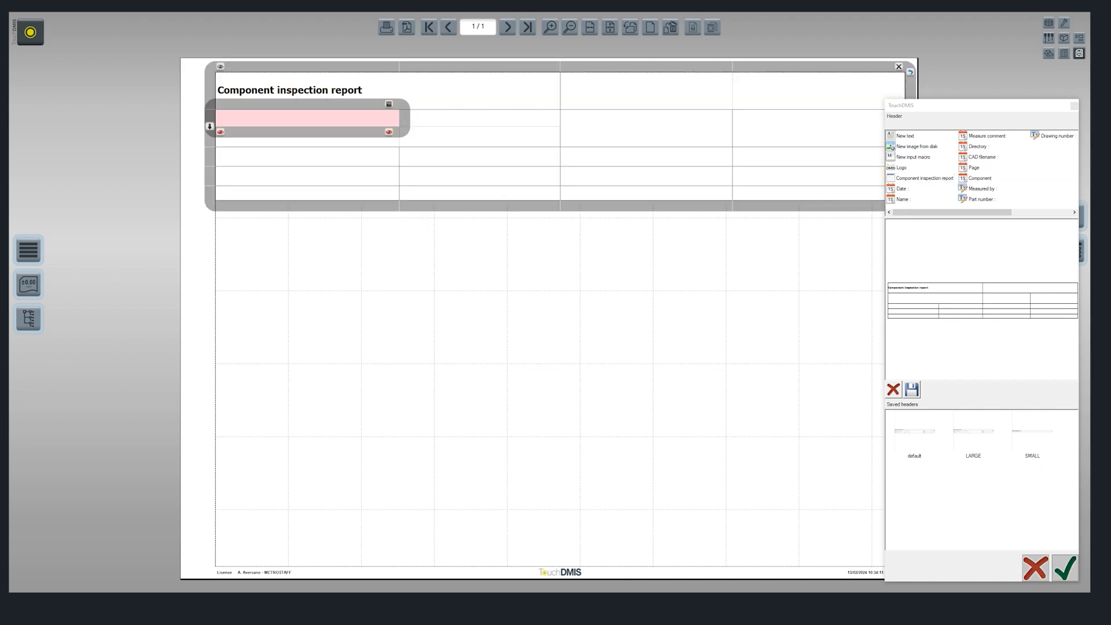
{"action": "left_click", "coordinate": [210, 126]}
Insert the predefined Logo into the merged cell and increase the height of its row and the whole header slightly.
{"action": "left_click", "coordinate": [902, 167]}
{"action": "double_click", "coordinate": [901, 168]}
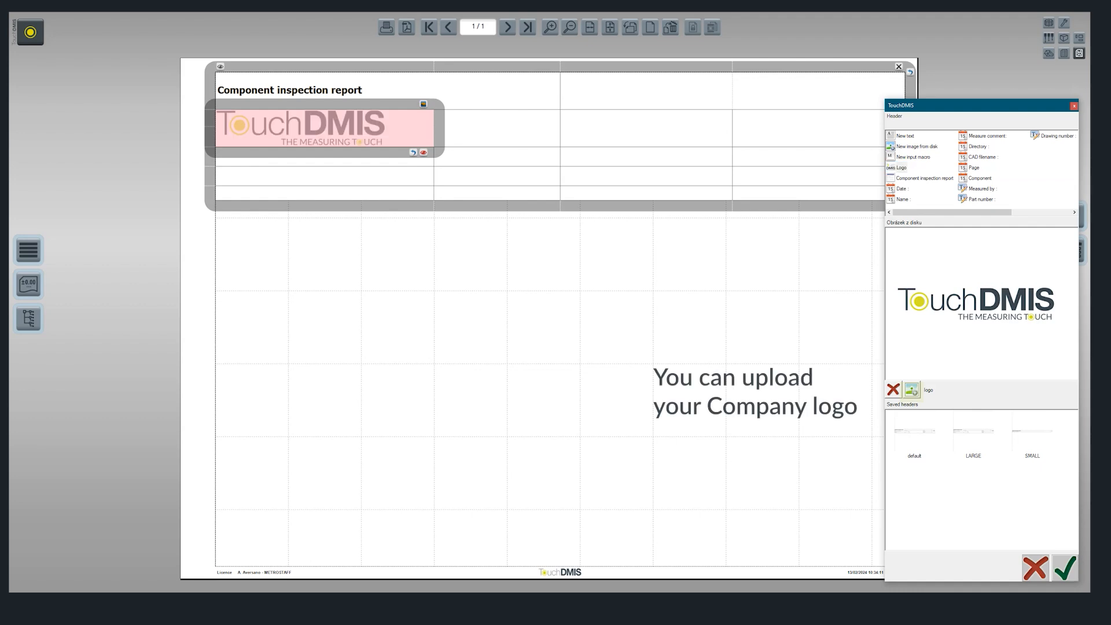
{"action": "left_click_drag", "start_coordinate": [324, 148], "coordinate": [324, 189]}
{"action": "left_click", "coordinate": [324, 158]}
{"action": "left_click", "coordinate": [324, 178]}
{"action": "left_click", "coordinate": [463, 195]}
{"action": "left_click", "coordinate": [393, 196]}
{"action": "left_click_drag", "start_coordinate": [394, 200], "coordinate": [394, 207]}
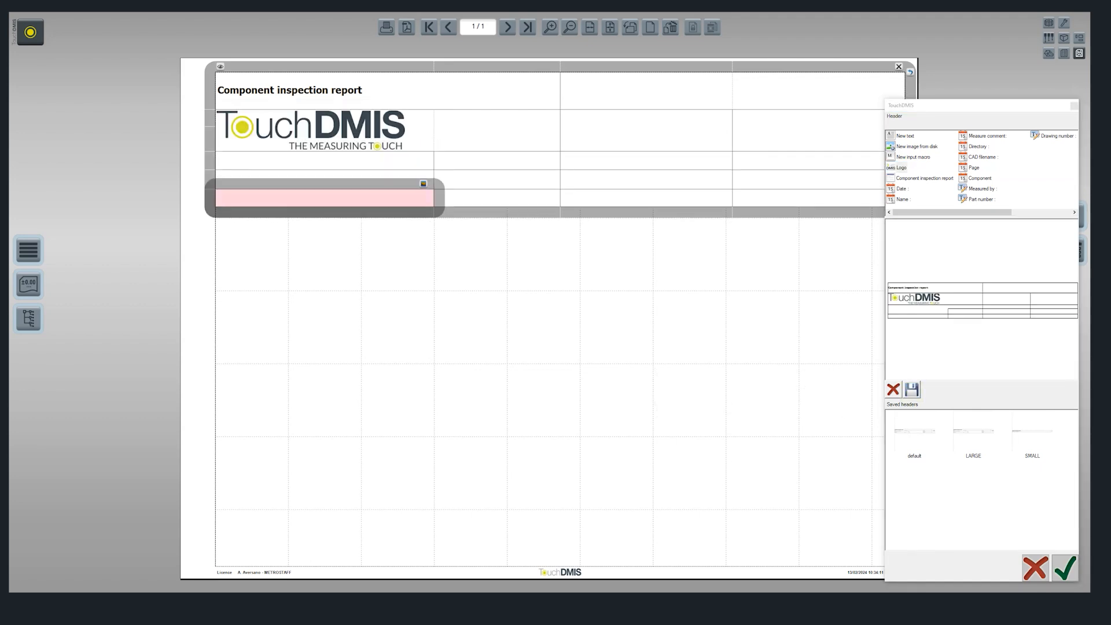
Insert the predefined Date item into the first-column cell directly below the logo.
{"action": "left_click", "coordinate": [497, 161]}
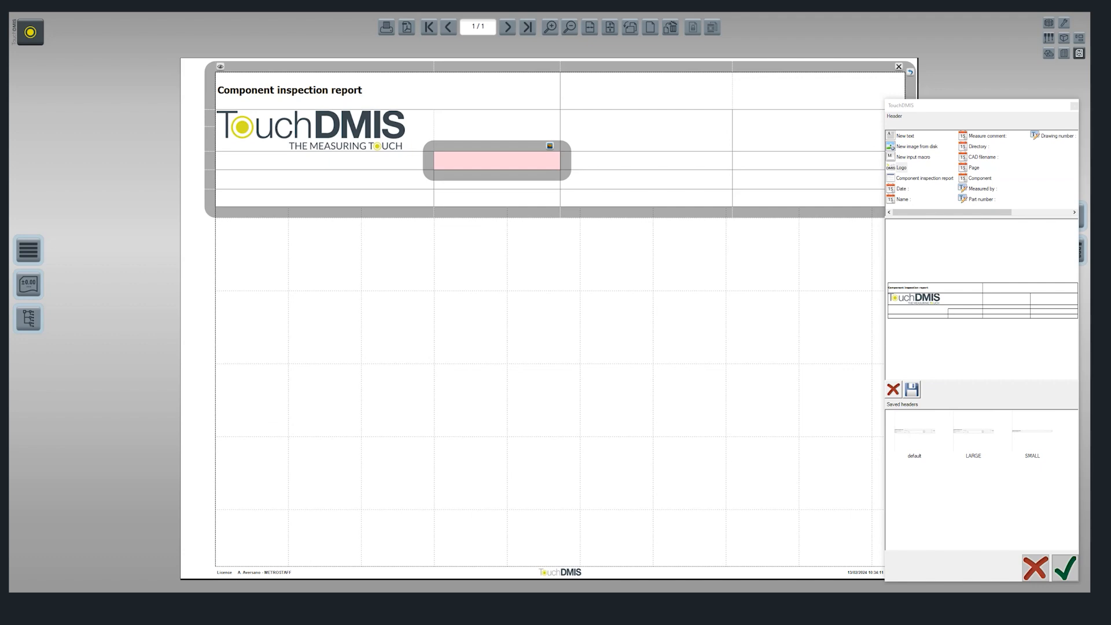
{"action": "left_click", "coordinate": [220, 66]}
{"action": "left_click", "coordinate": [560, 139]}
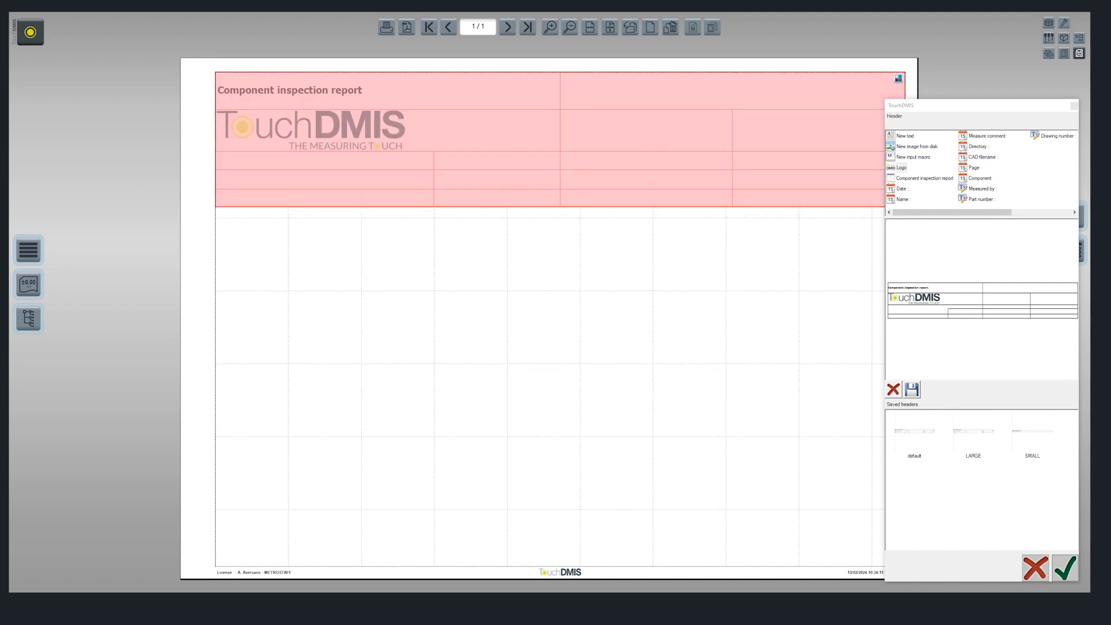
{"action": "left_click", "coordinate": [379, 168]}
{"action": "left_click", "coordinate": [380, 161]}
{"action": "left_click", "coordinate": [903, 188]}
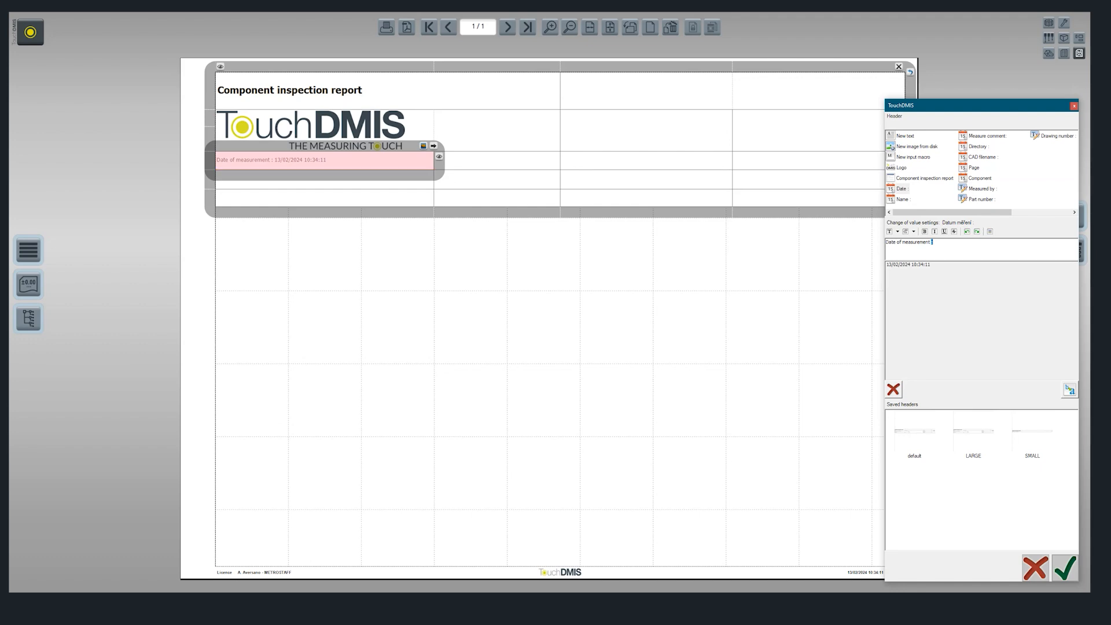
Fill the next first-column cell with CAD filename, extend the header's lower edge slightly, and insert Component in the last first-column cell.
{"action": "left_click", "coordinate": [348, 181]}
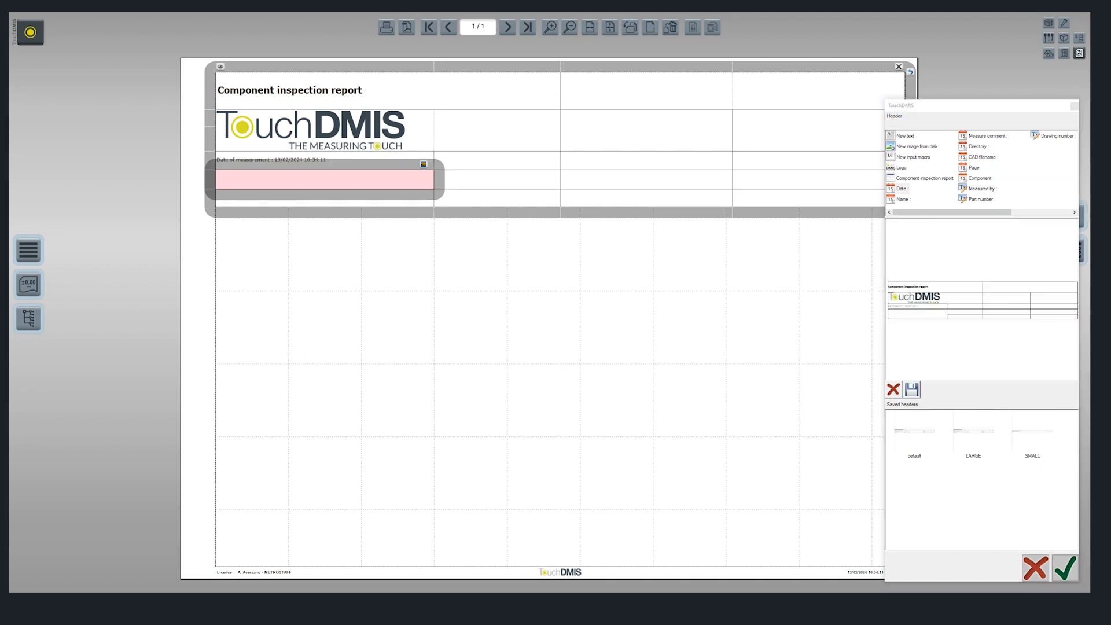
{"action": "left_click", "coordinate": [983, 158]}
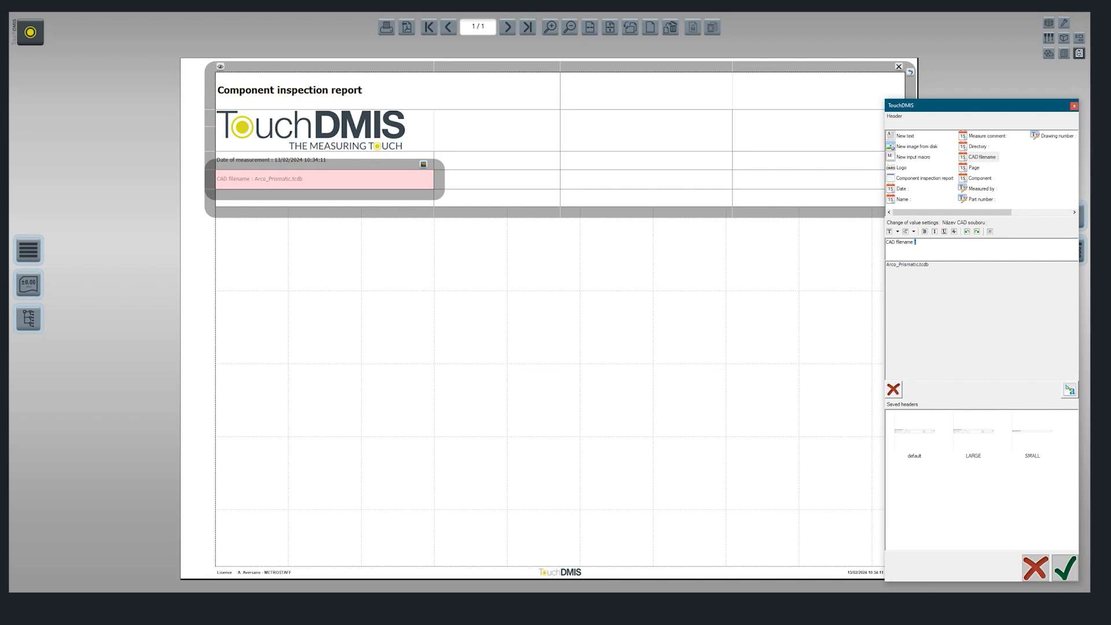
{"action": "left_click", "coordinate": [347, 198]}
{"action": "left_click_drag", "start_coordinate": [325, 205], "coordinate": [324, 210]}
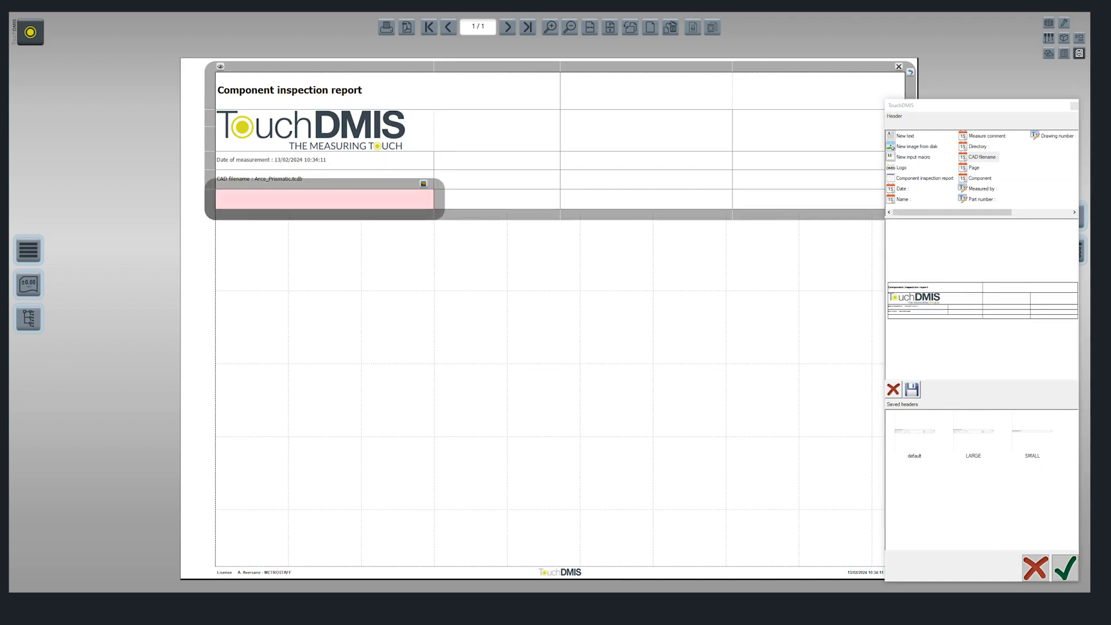
{"action": "left_click", "coordinate": [980, 179]}
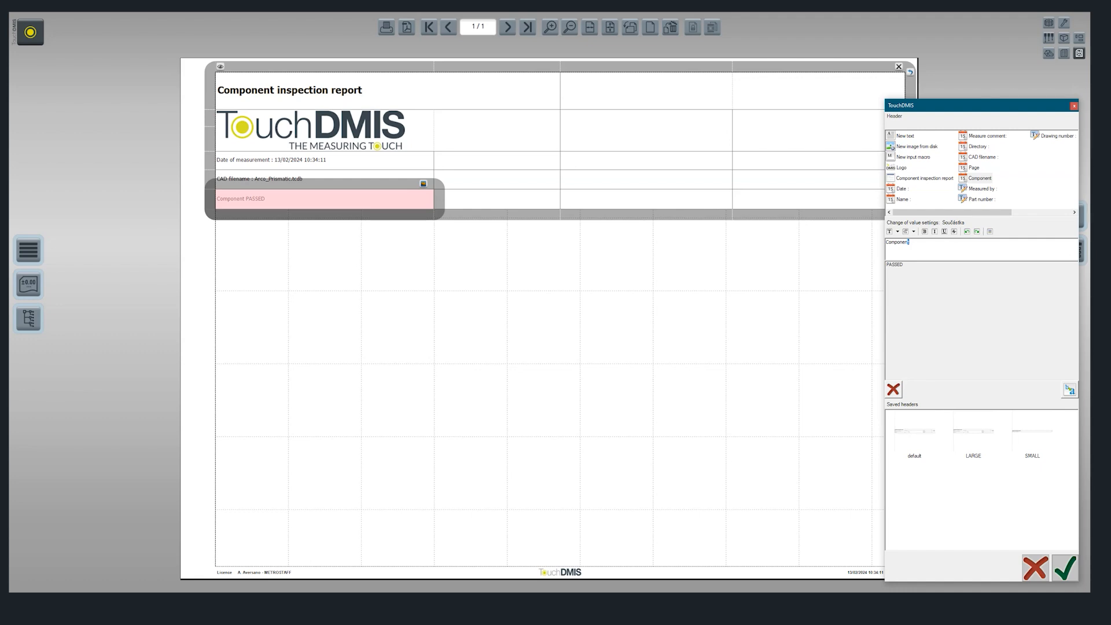
Add a New text item to the third-column cell of the top row and colour its text orange.
{"action": "left_click", "coordinate": [646, 90]}
{"action": "left_click", "coordinate": [905, 136]}
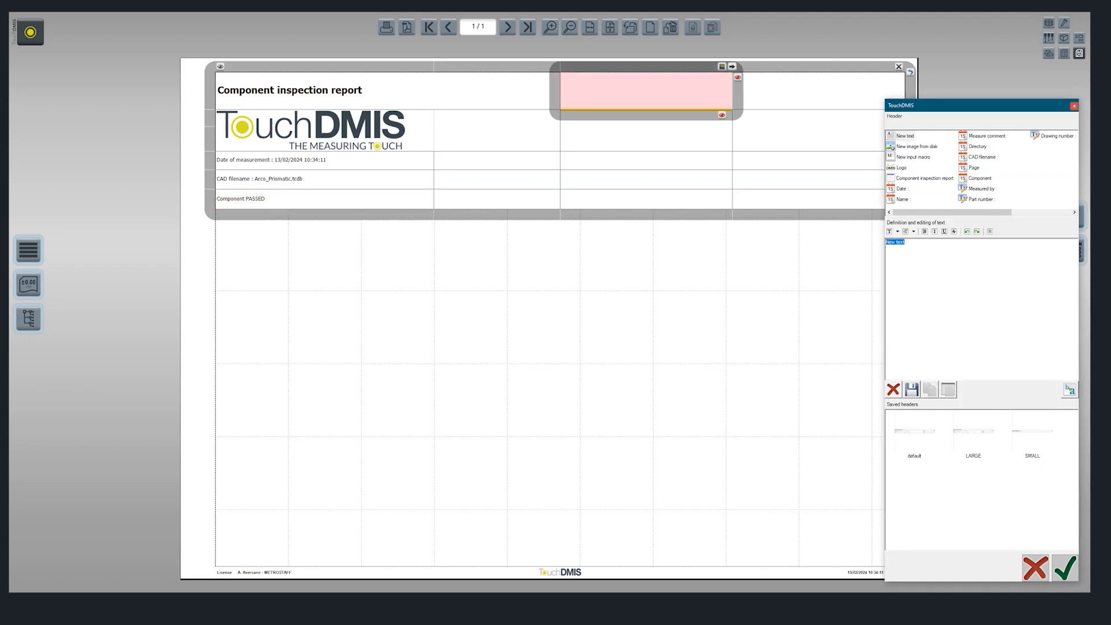
{"action": "left_click_drag", "start_coordinate": [907, 242], "coordinate": [886, 243]}
{"action": "left_click", "coordinate": [990, 232]}
{"action": "left_click", "coordinate": [522, 198]}
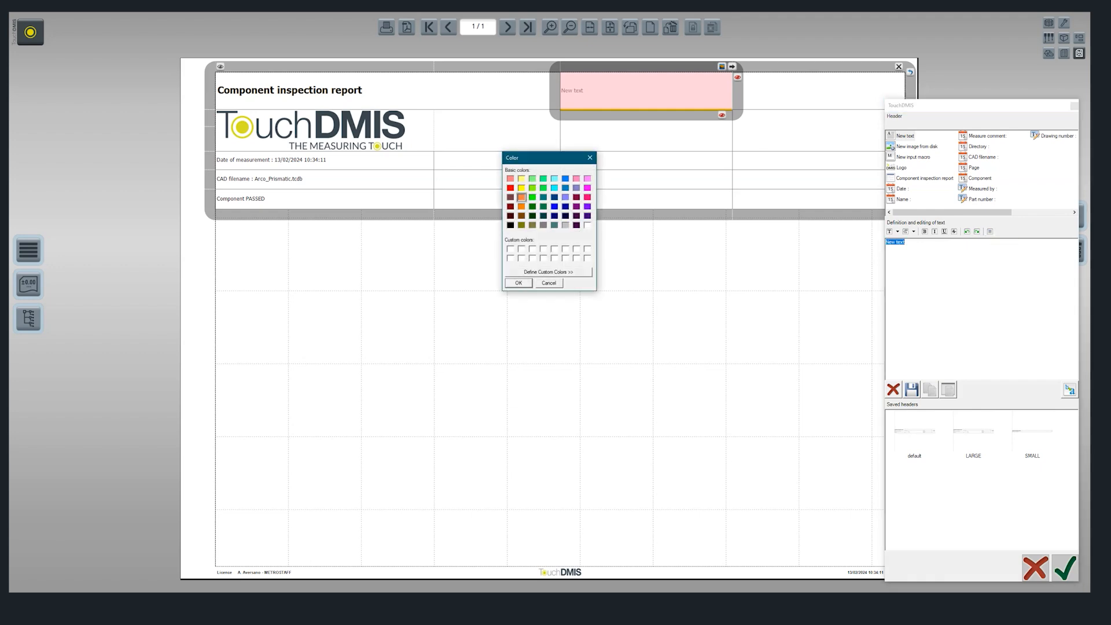
{"action": "left_click", "coordinate": [519, 283]}
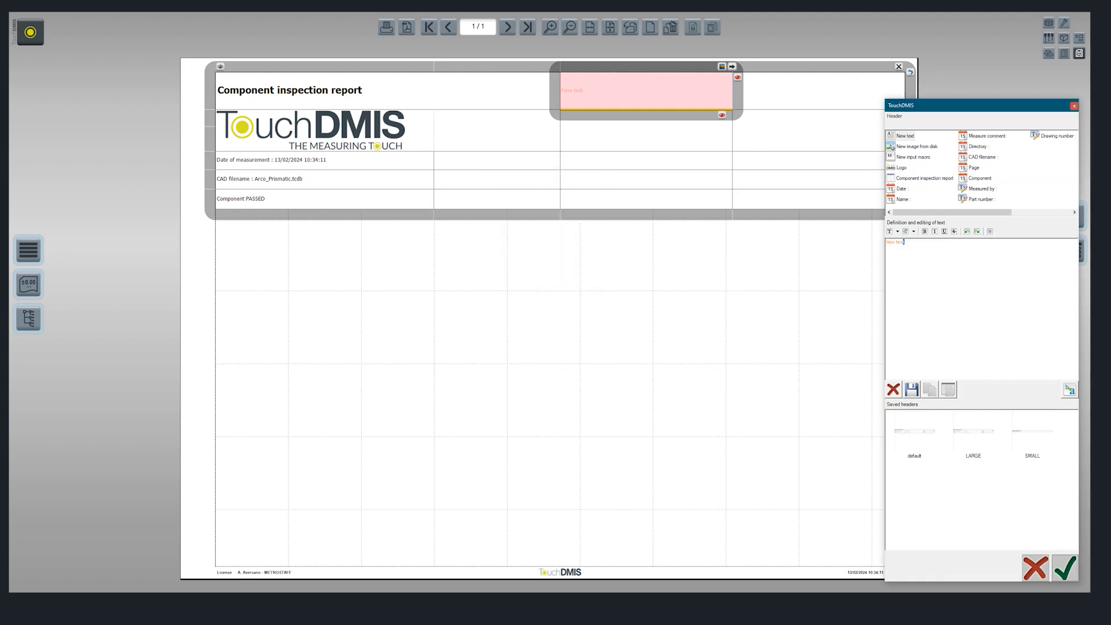
Change the font of the orange "New text" and make it larger.
{"action": "left_click_drag", "start_coordinate": [907, 243], "coordinate": [886, 243]}
{"action": "left_click", "coordinate": [898, 232]}
{"action": "left_click", "coordinate": [912, 242]}
{"action": "left_click", "coordinate": [914, 232]}
{"action": "left_click", "coordinate": [923, 288]}
Save the formatting of the orange text as a style named "Orange Font".
{"action": "left_click", "coordinate": [911, 390]}
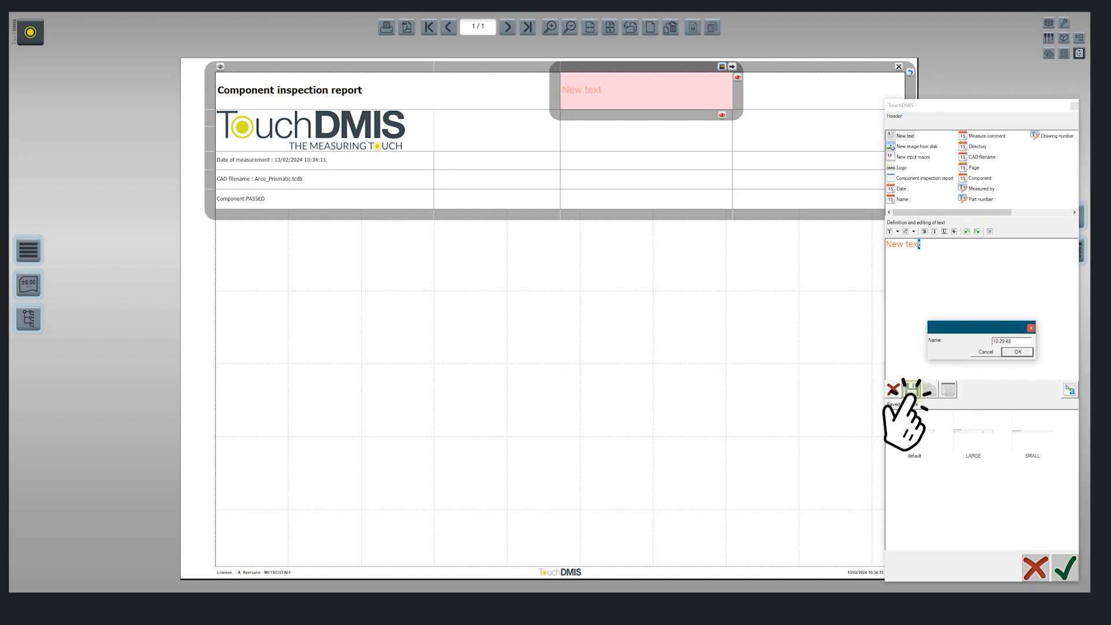
{"action": "left_click_drag", "start_coordinate": [1013, 342], "coordinate": [992, 342]}
{"action": "type", "text": "0"}
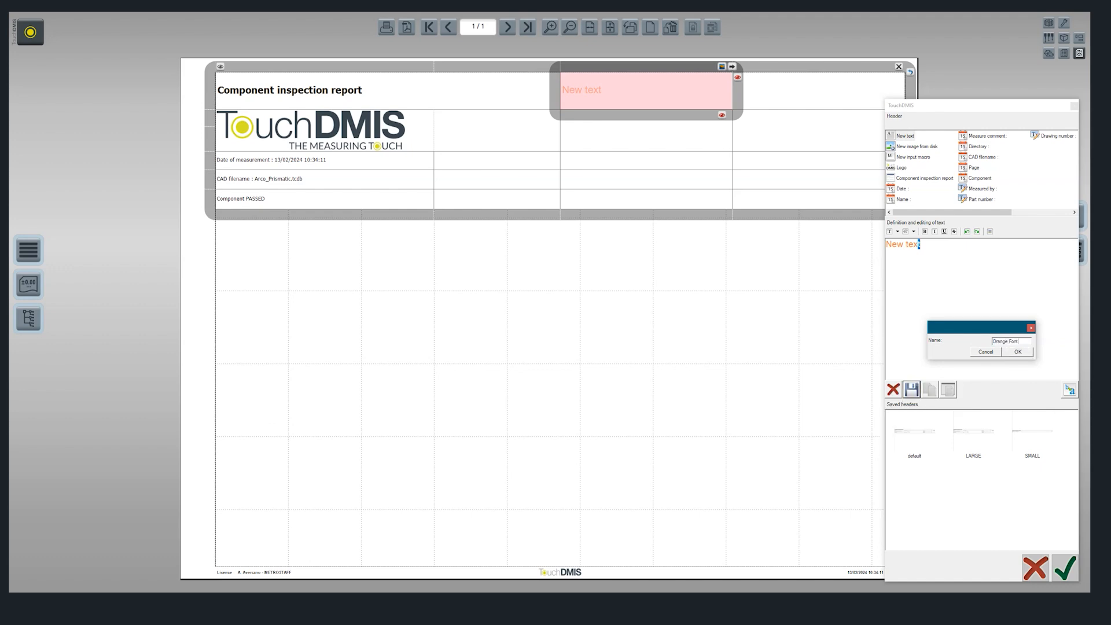
{"action": "key", "text": "Return"}
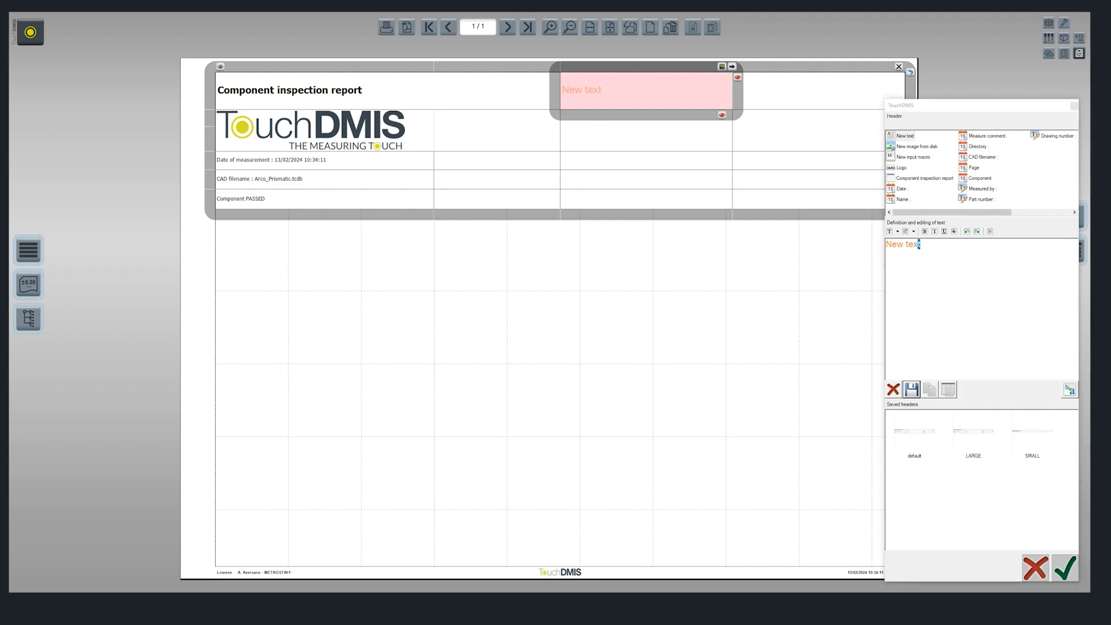
Save the orange text's formatting once more under the name "mytext".
{"action": "left_click", "coordinate": [921, 244]}
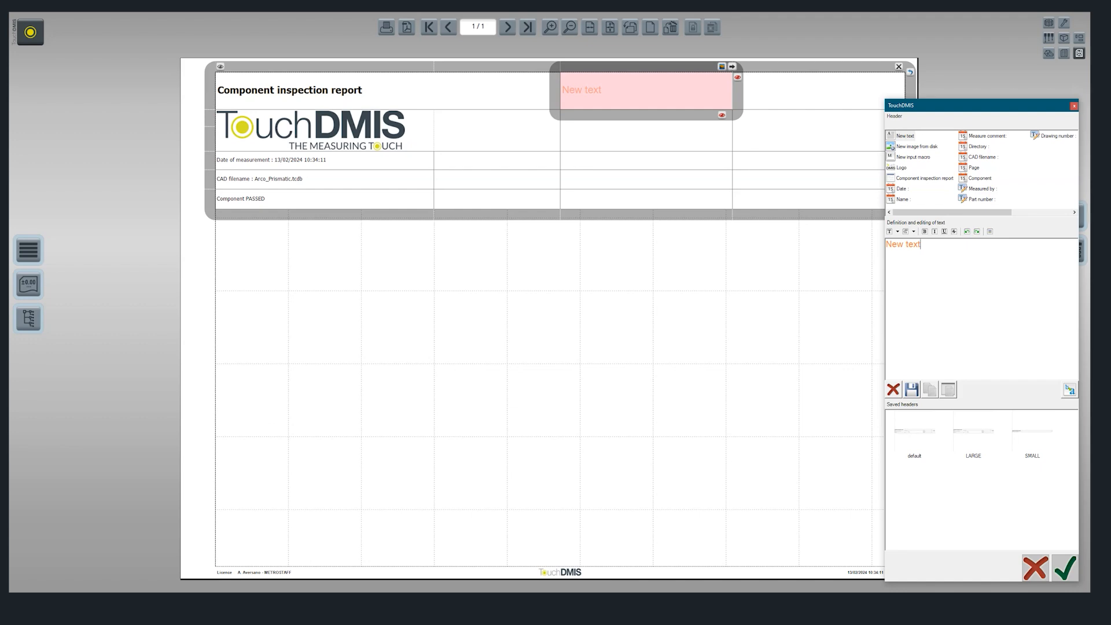
{"action": "left_click", "coordinate": [912, 390]}
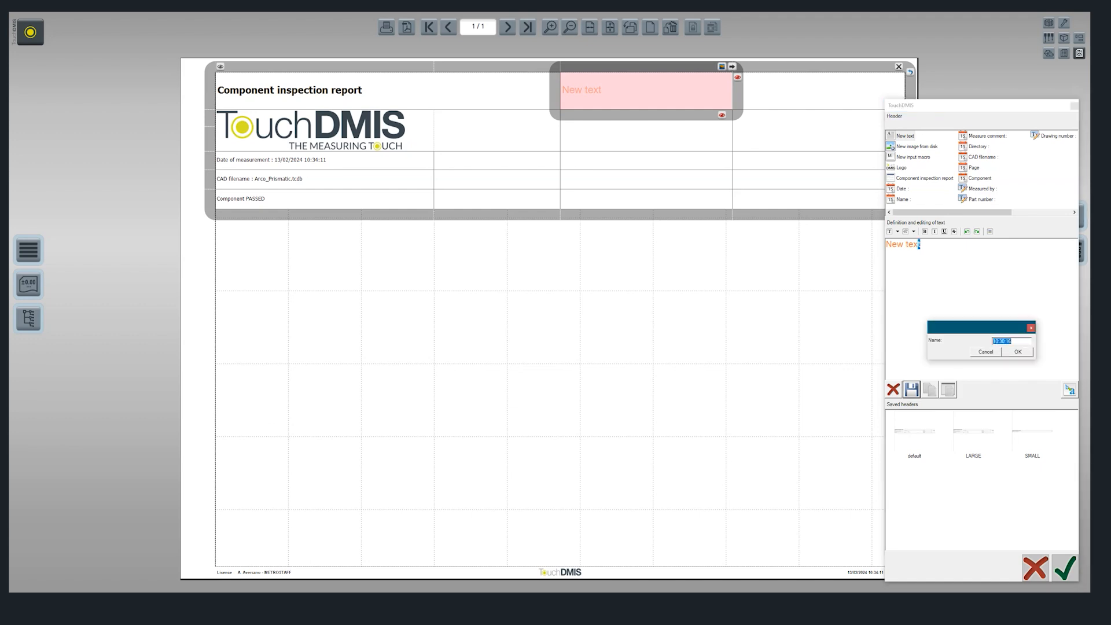
{"action": "type", "text": "mytext"}
{"action": "left_click", "coordinate": [1019, 352]}
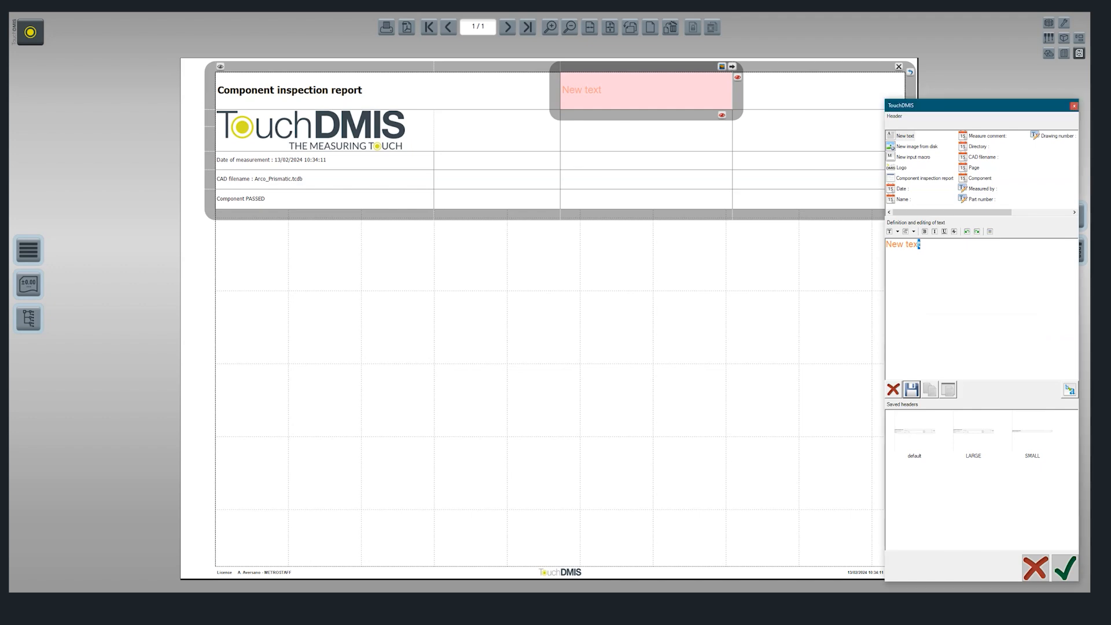
Show the saved text styles and apply "mytext" to the Date of measurement cell.
{"action": "left_click", "coordinate": [1069, 390]}
{"action": "left_click", "coordinate": [324, 160]}
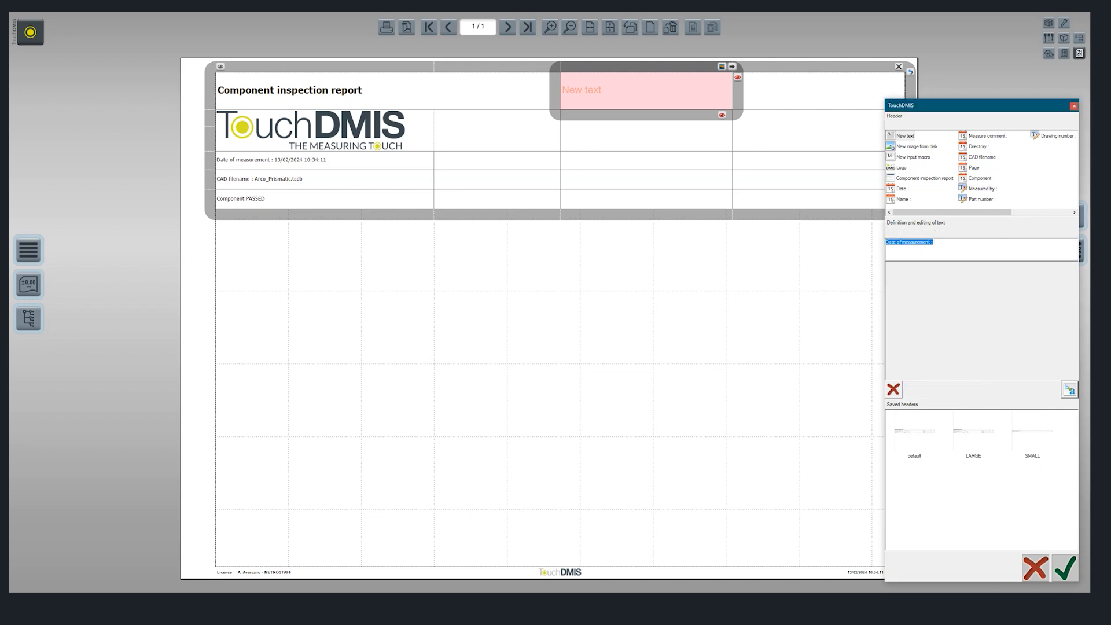
{"action": "left_click", "coordinate": [1070, 390]}
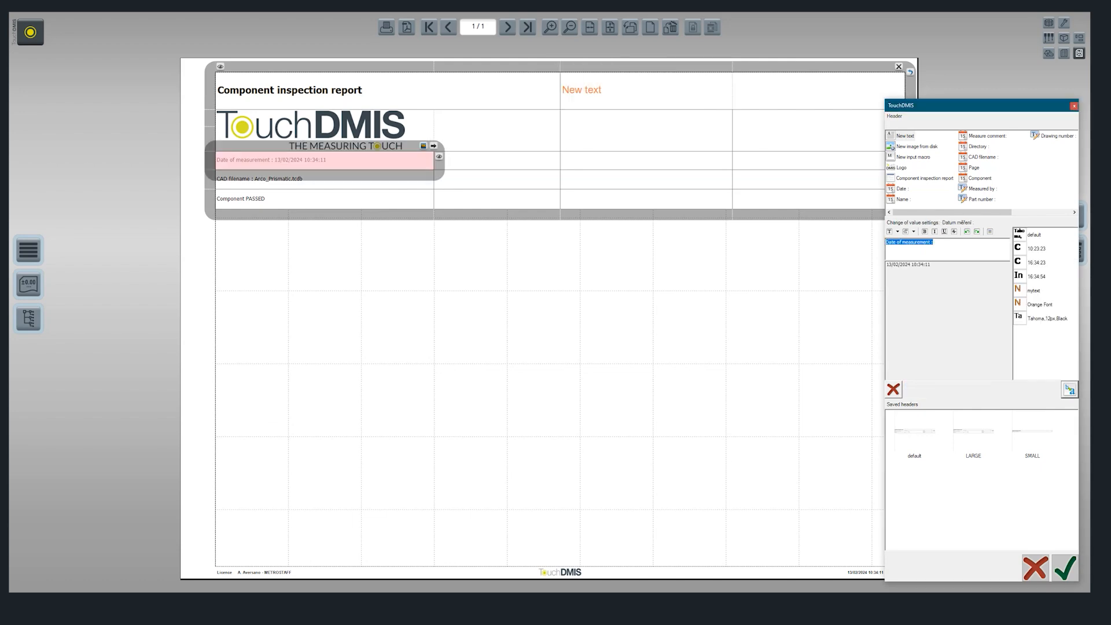
{"action": "left_click", "coordinate": [1034, 290]}
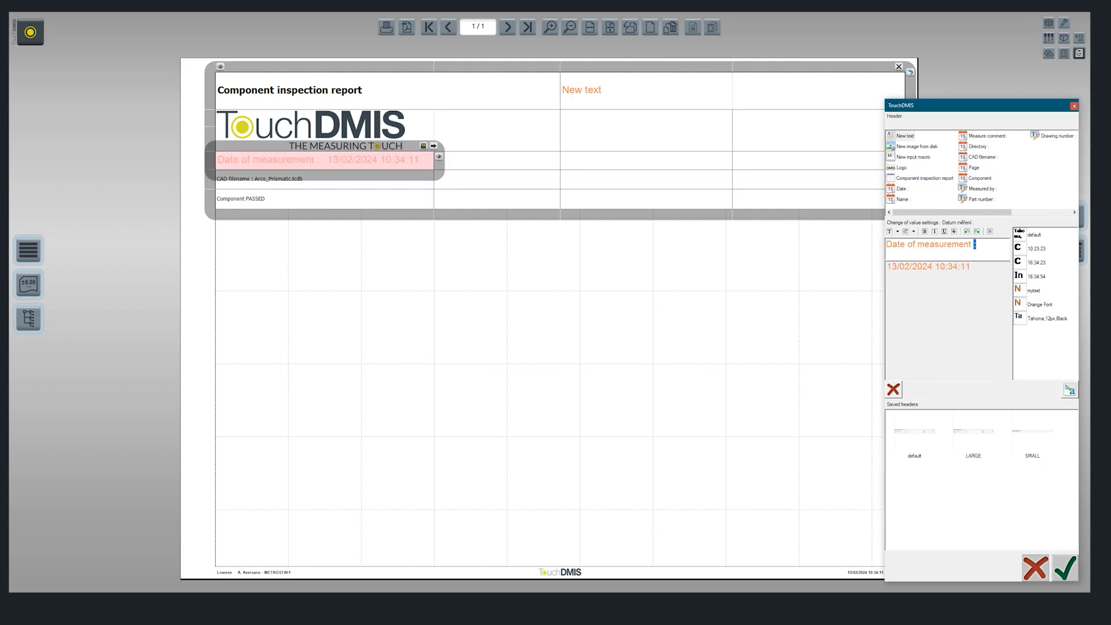
{"action": "left_click", "coordinate": [1065, 568]}
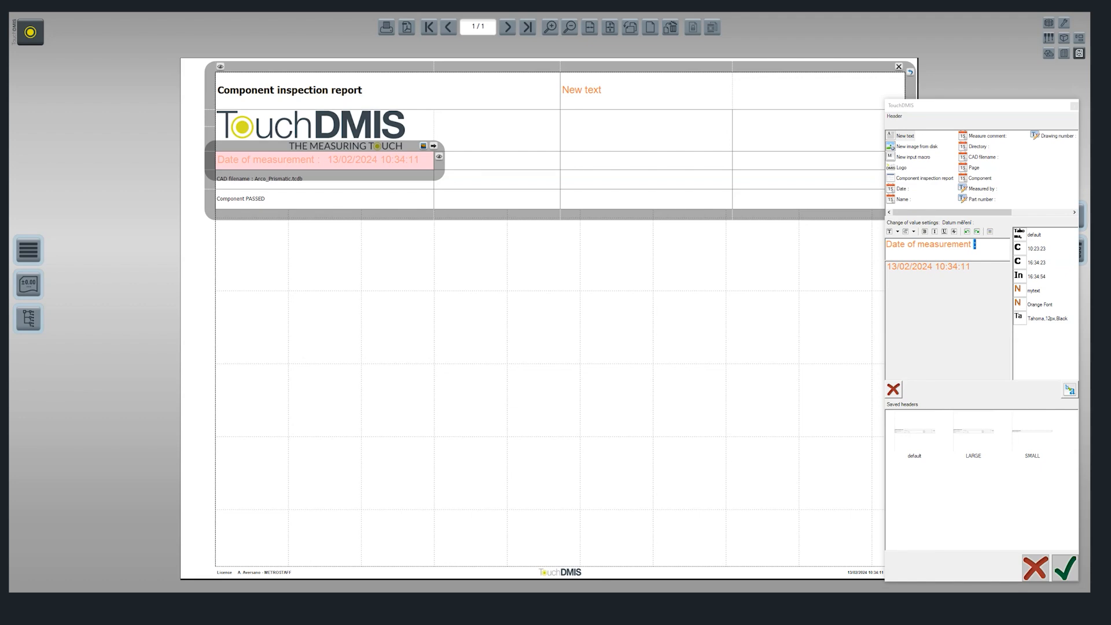
Apply the "mytext" style to the CAD filename and Component cells.
{"action": "left_click", "coordinate": [261, 179]}
{"action": "left_click", "coordinate": [1034, 291]}
{"action": "left_click", "coordinate": [1065, 568]}
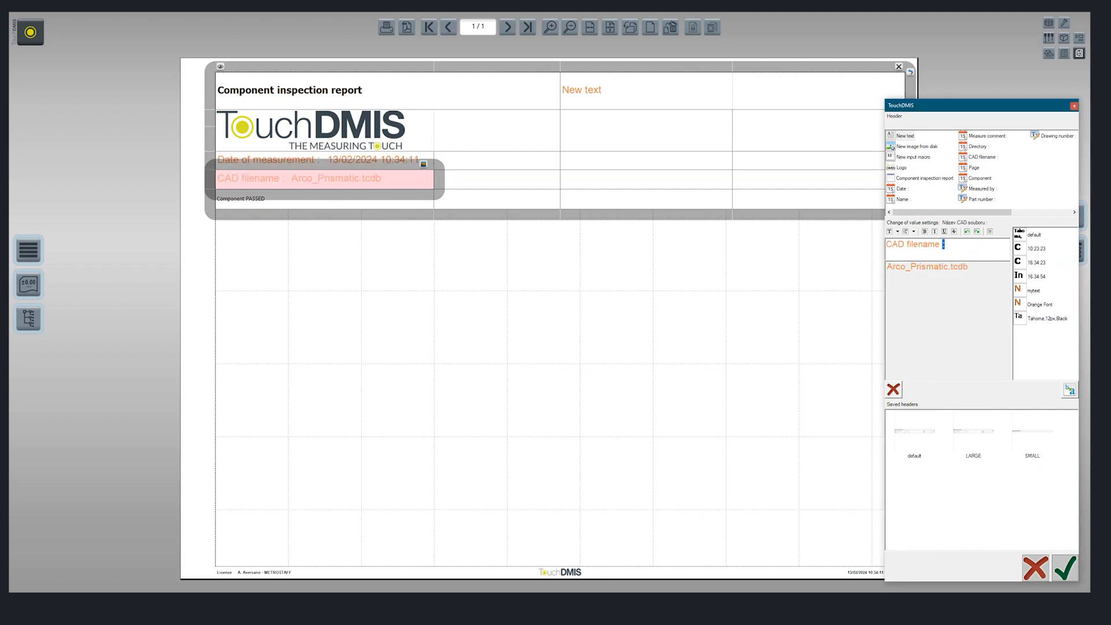
{"action": "left_click", "coordinate": [240, 199]}
{"action": "left_click", "coordinate": [1034, 290]}
{"action": "left_click", "coordinate": [1070, 390]}
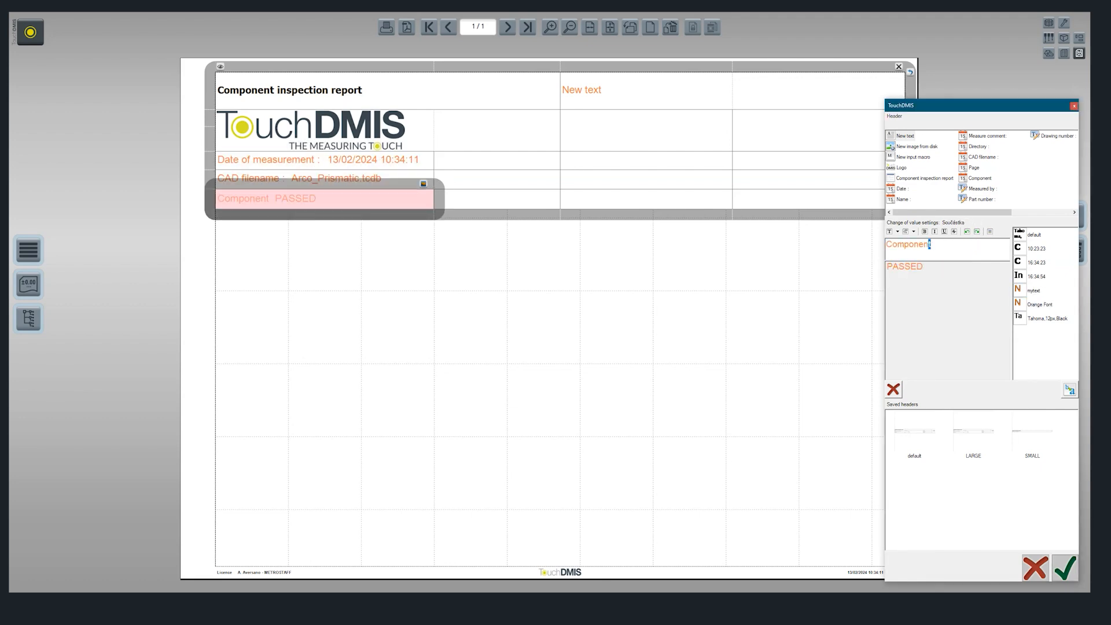
Create an input macro "My Macro" with DMIS variable "mymacro" in the cell below "New text", save it and finish editing the header.
{"action": "left_click", "coordinate": [646, 131]}
{"action": "left_click", "coordinate": [913, 157]}
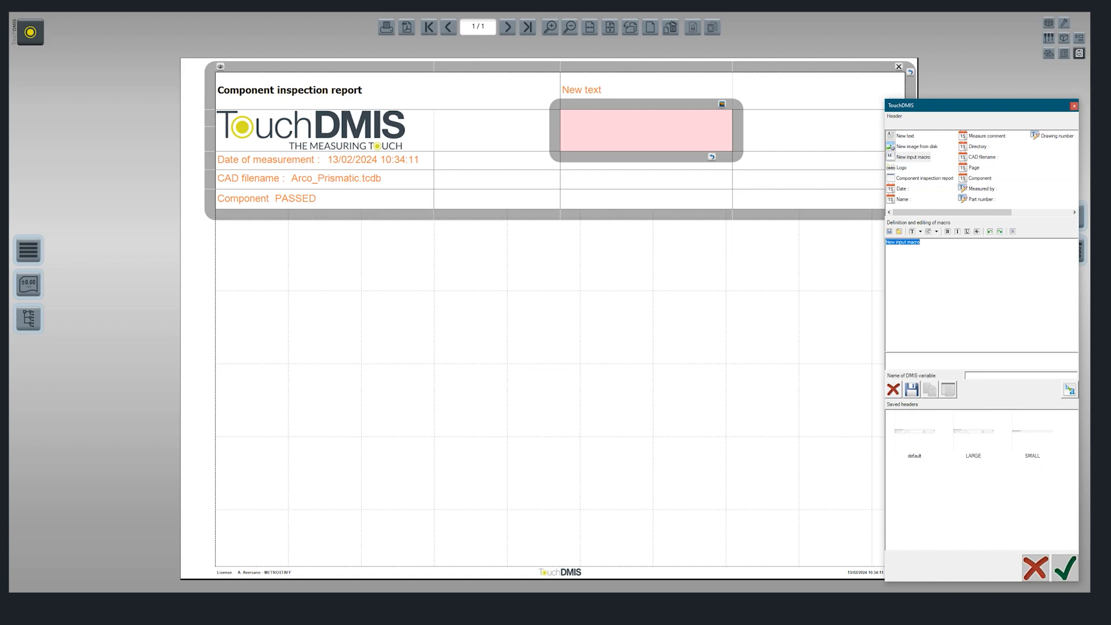
{"action": "left_click", "coordinate": [921, 242]}
{"action": "key", "text": "ctrl+a"}
{"action": "type", "text": "My Macro"}
{"action": "type", "text": "mymacro"}
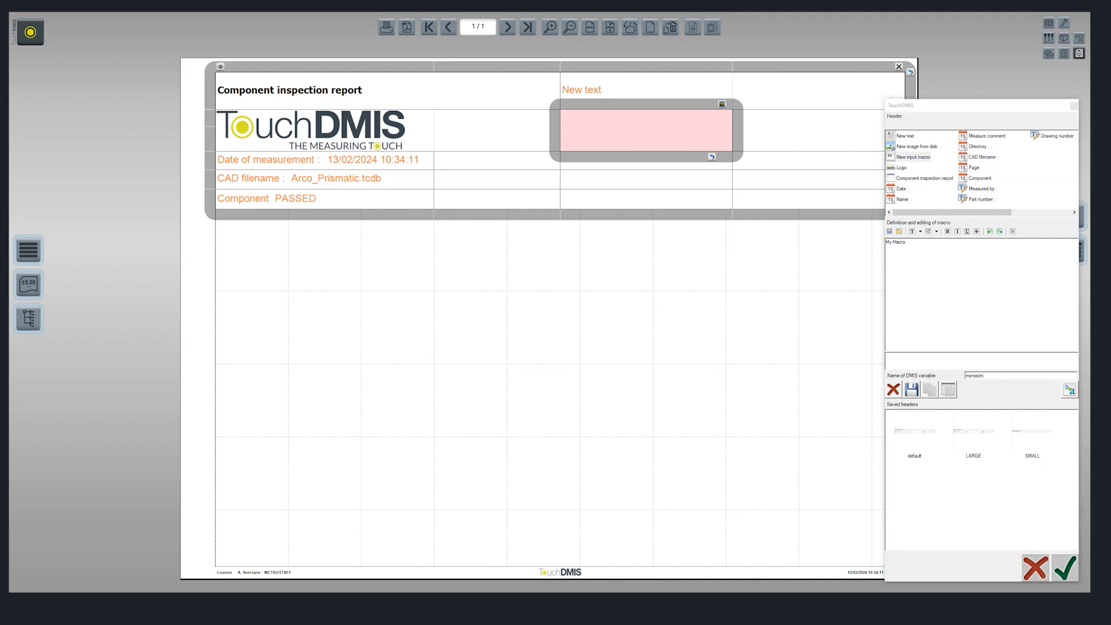
{"action": "left_click", "coordinate": [912, 390]}
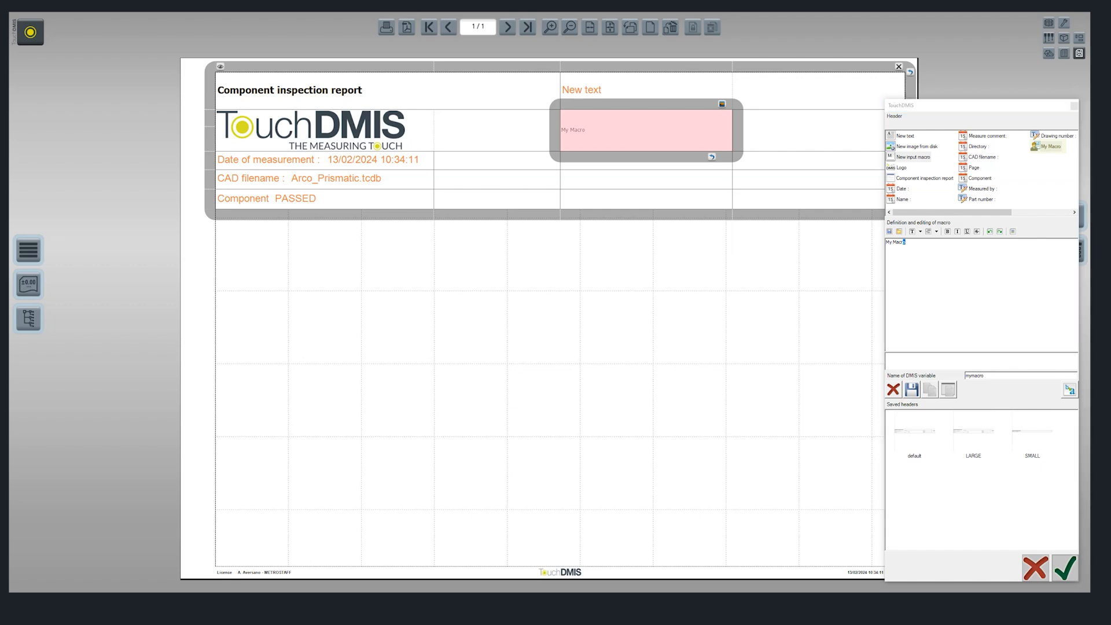
{"action": "left_click", "coordinate": [1065, 568]}
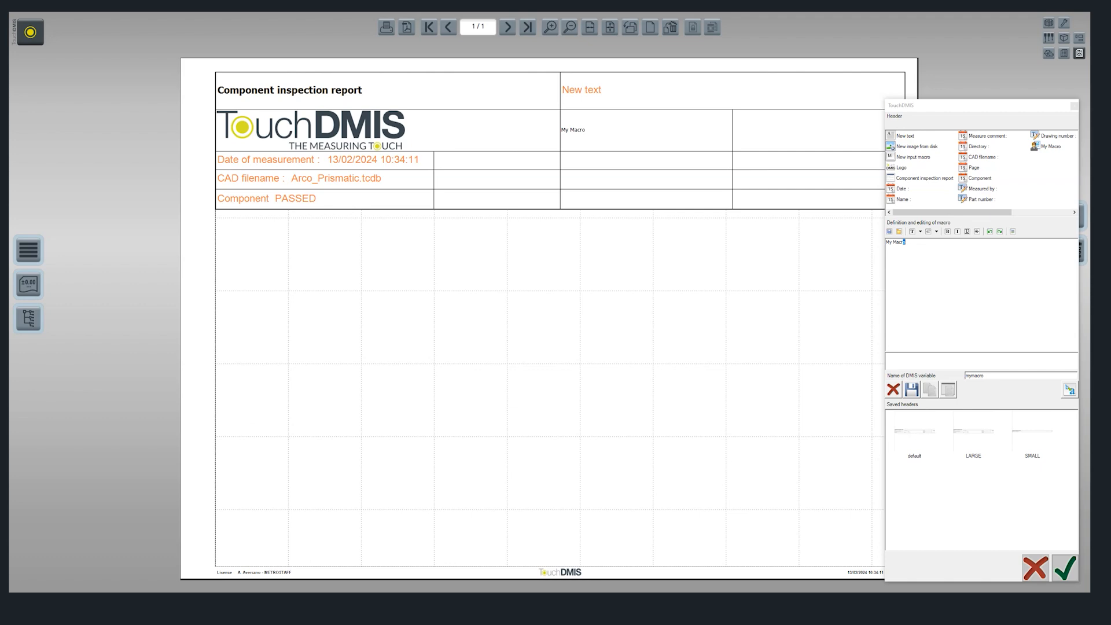
Save the finished header from the report page.
{"action": "left_click", "coordinate": [548, 120]}
{"action": "right_click", "coordinate": [547, 120]}
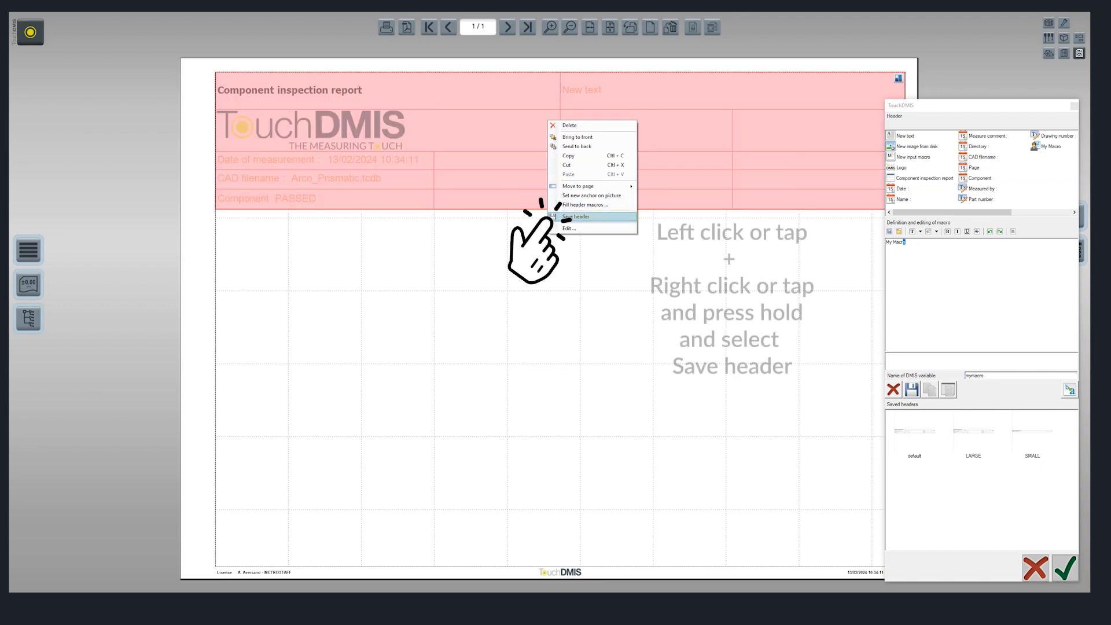